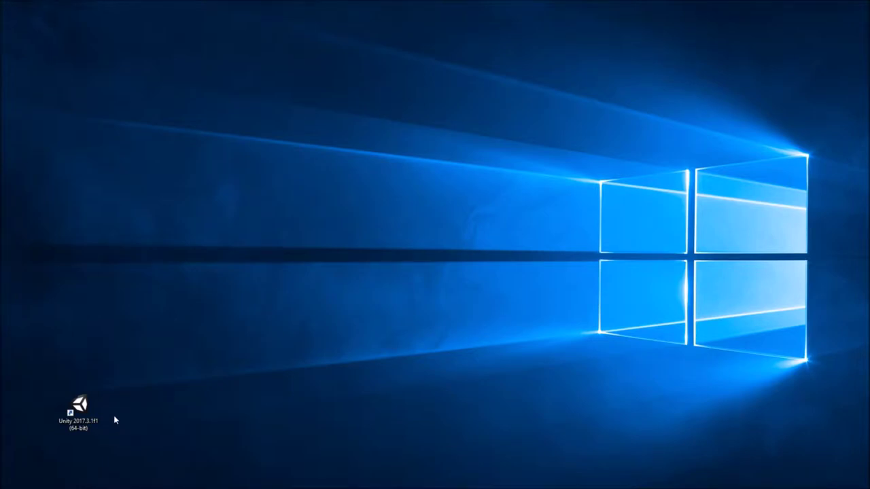
Step: Launch Unity 2017.3 and open the 'met menu en 1 eiland' project from H:\unity werkmap\Eiland klas 2D
double_click(85, 407)
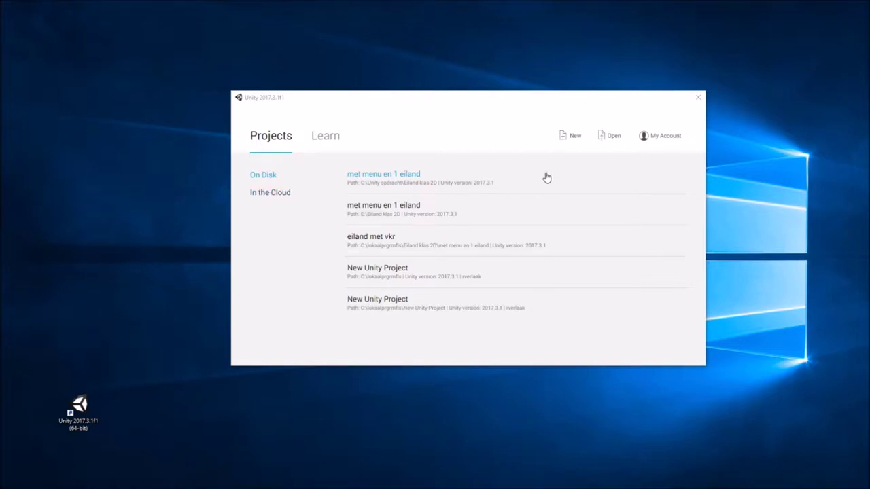
click(611, 138)
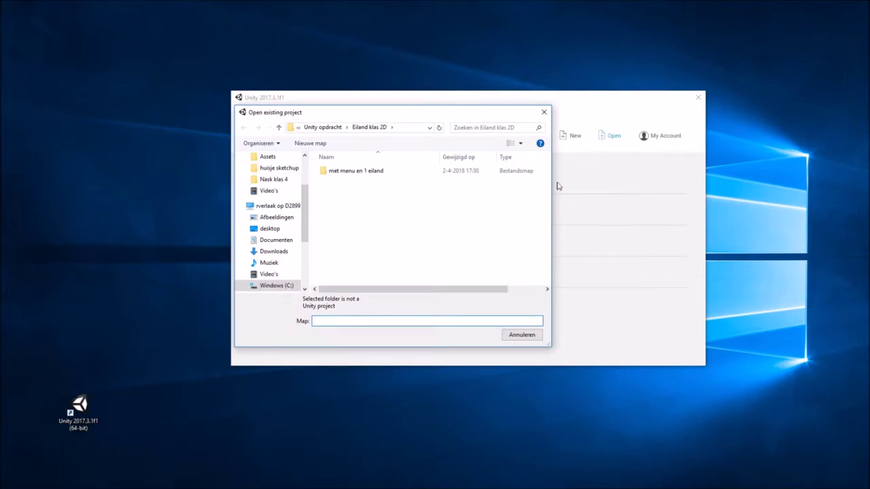
scroll(296, 247, down, 2)
click(272, 263)
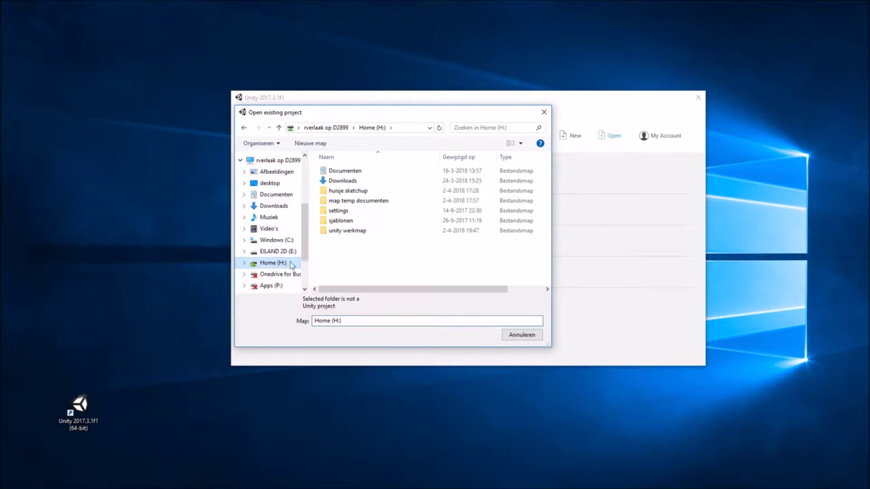
double_click(339, 232)
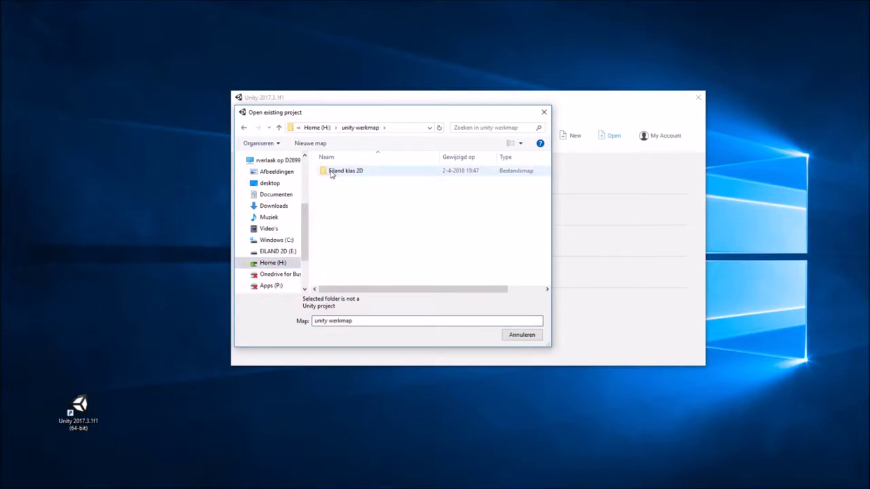
double_click(332, 172)
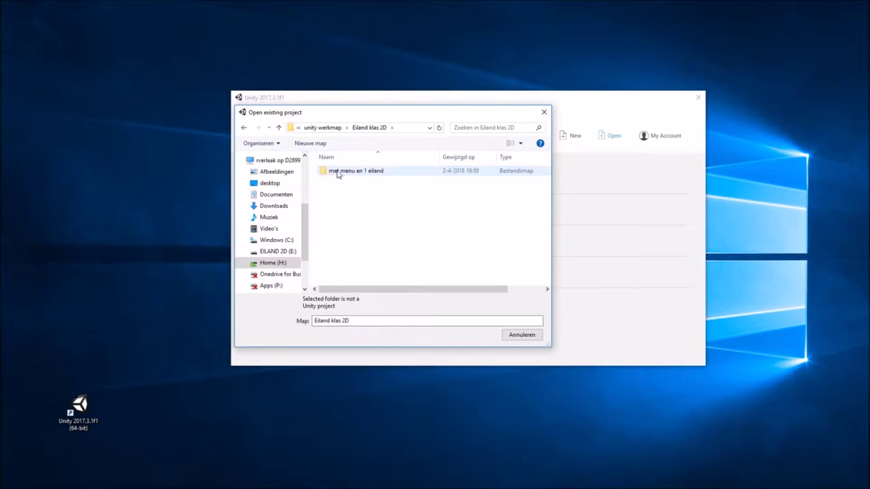
click(338, 174)
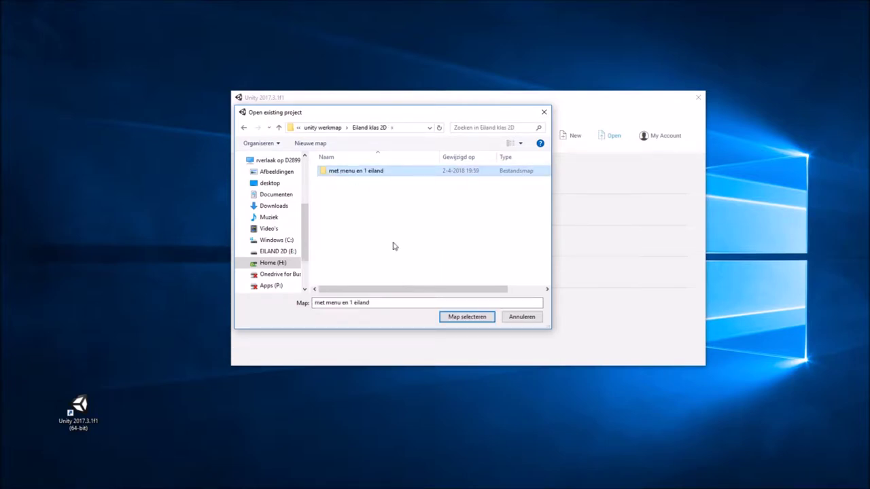
click(463, 318)
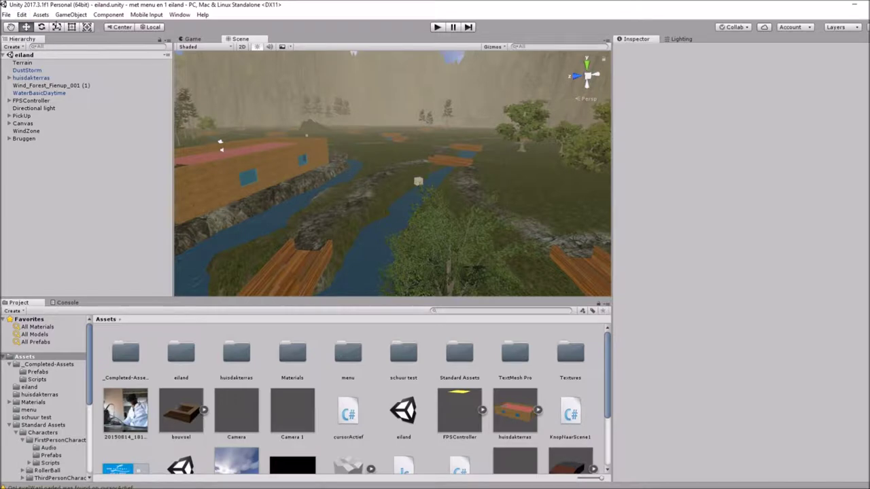
Step: Orbit and zoom the Scene view with the Hand tool to look over the island
click(10, 29)
right_drag(356, 202, 314, 202)
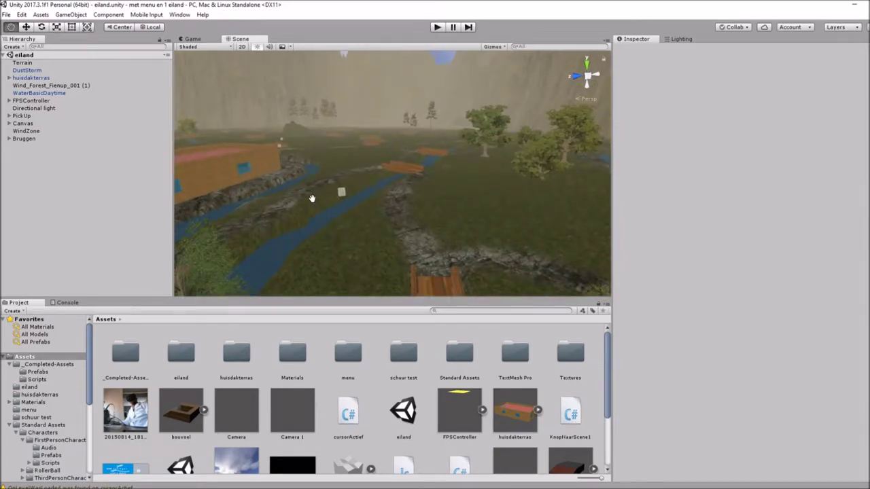
scroll(310, 197, up, 3)
scroll(311, 197, down, 5)
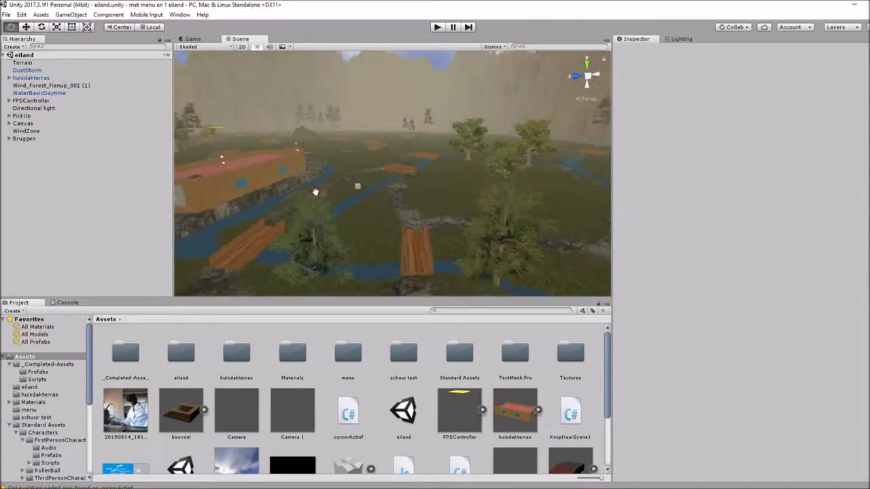
mouse_move(285, 189)
alt+mouse_down()
mouse_move(526, 243)
mouse_move(552, 195)
mouse_move(505, 239)
alt+mouse_up()
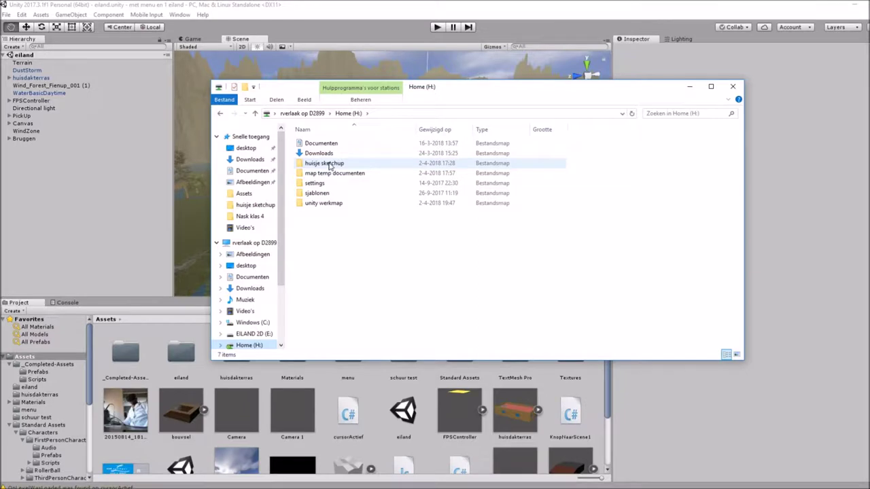
Step: Drag the huis SketchUp file from the huisje sketchup folder into Unity's Assets, then close Explorer
click(331, 167)
double_click(331, 166)
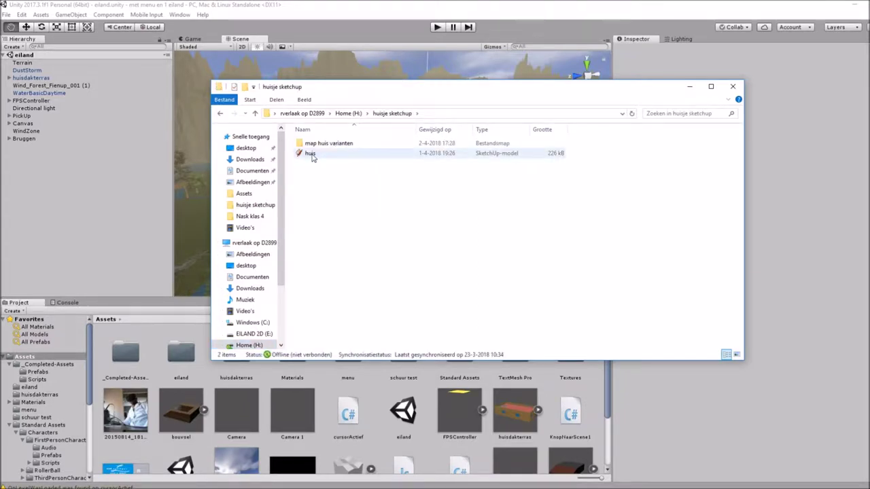
drag(313, 158, 329, 433)
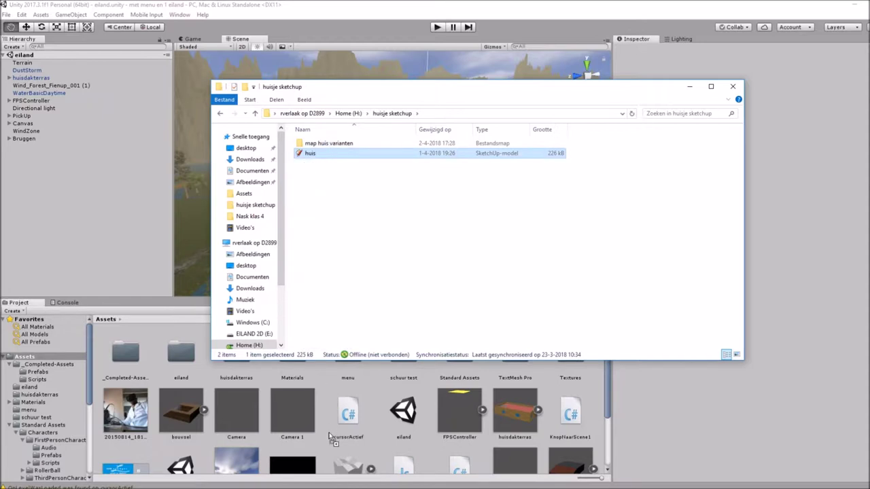
drag(327, 442, 327, 439)
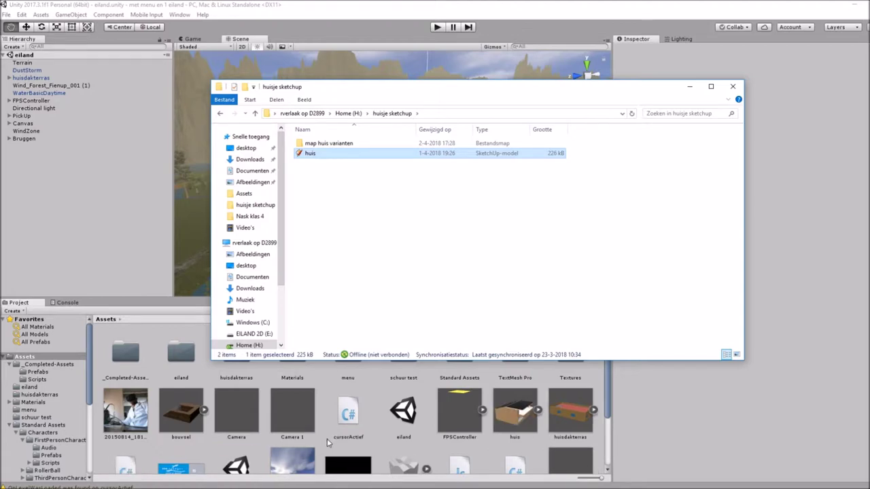
click(734, 88)
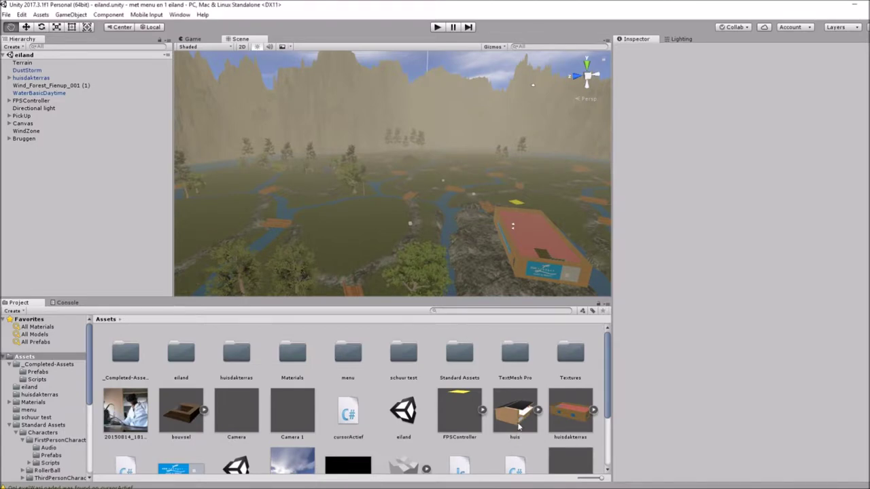
Step: Drop the huis model onto the island terrain beside the existing building
click(518, 427)
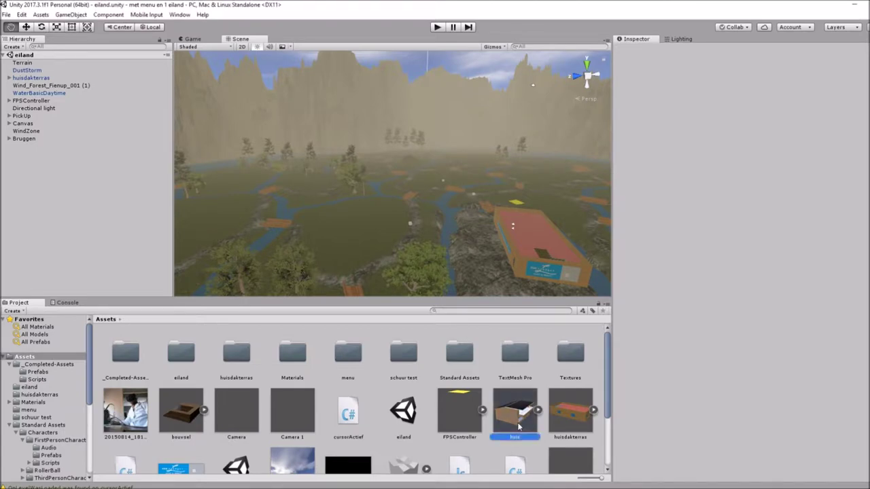
drag(519, 427, 403, 251)
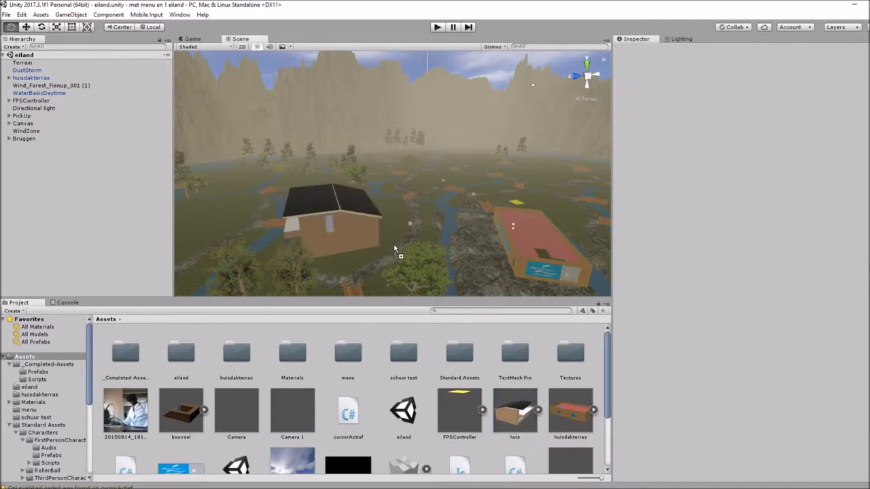
drag(403, 251, 417, 248)
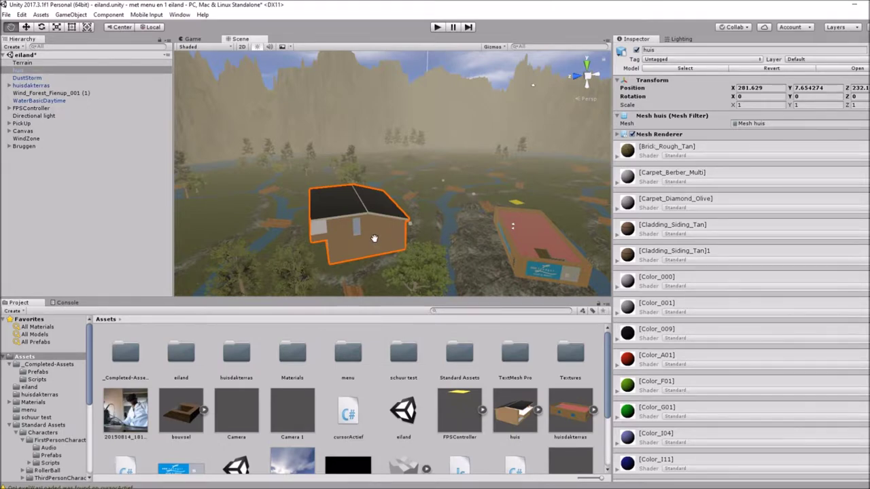
click(513, 420)
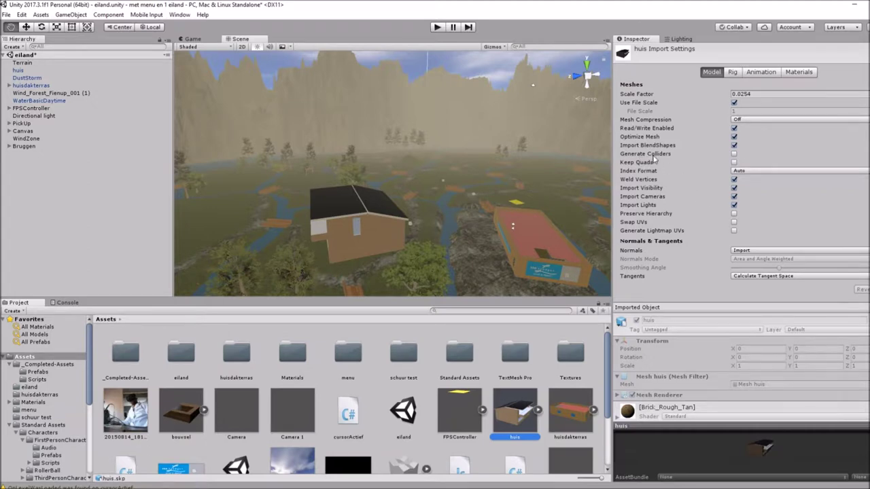
Step: Turn on Generate Colliders in the huis model's import settings and apply it
click(735, 155)
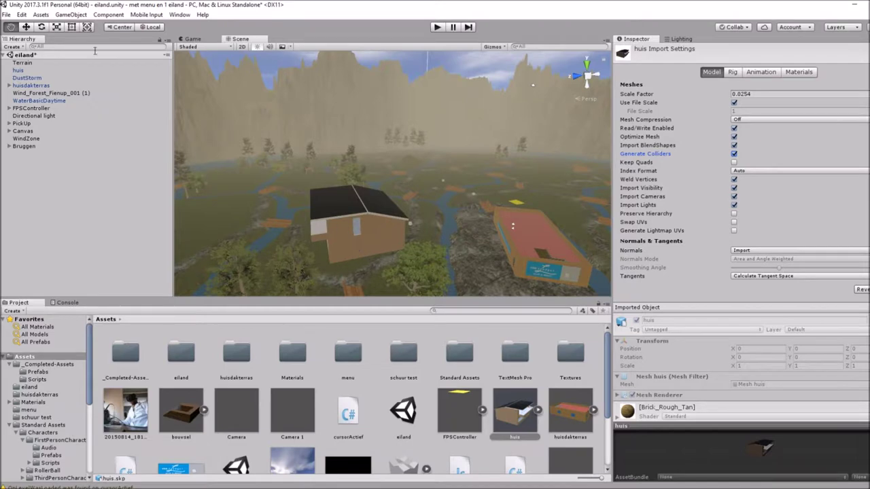
click(27, 27)
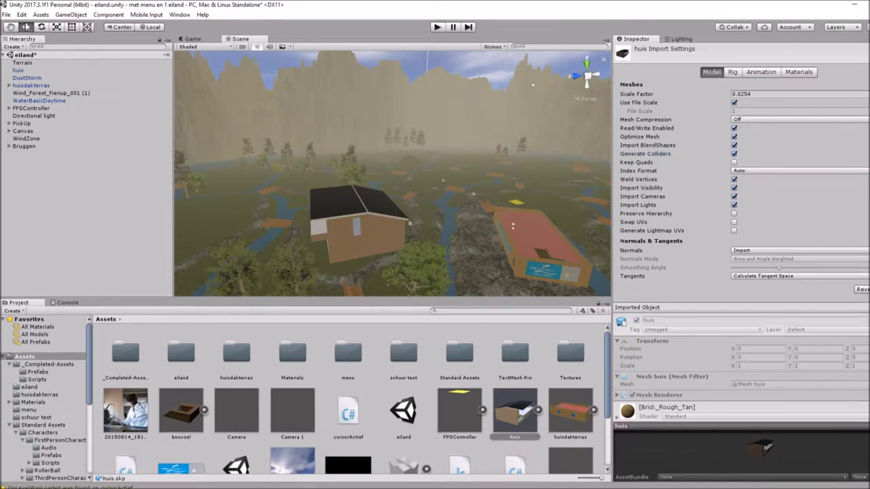
click(350, 229)
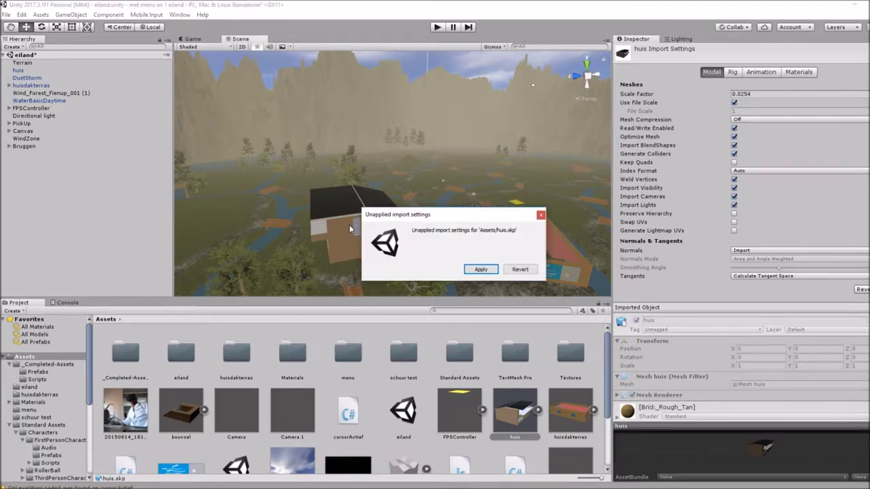
click(486, 270)
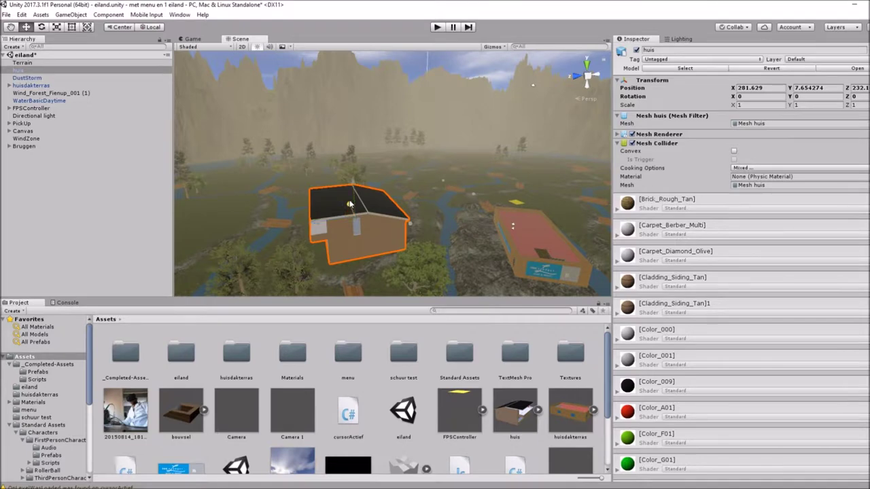
Step: Move the house onto the terrain at about X 278.9, Y 7.3, Z 229.2
drag(350, 207, 347, 202)
drag(352, 209, 333, 229)
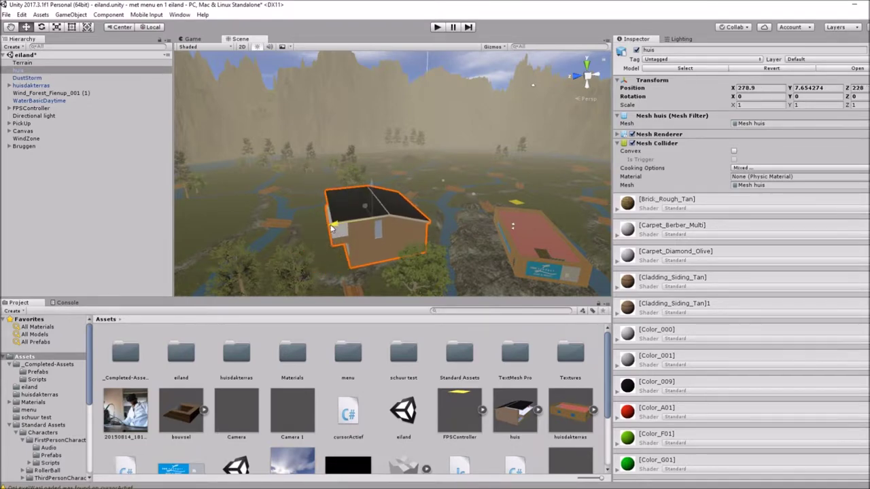
mouse_move(365, 190)
mouse_down()
mouse_move(367, 178)
mouse_move(361, 186)
mouse_up()
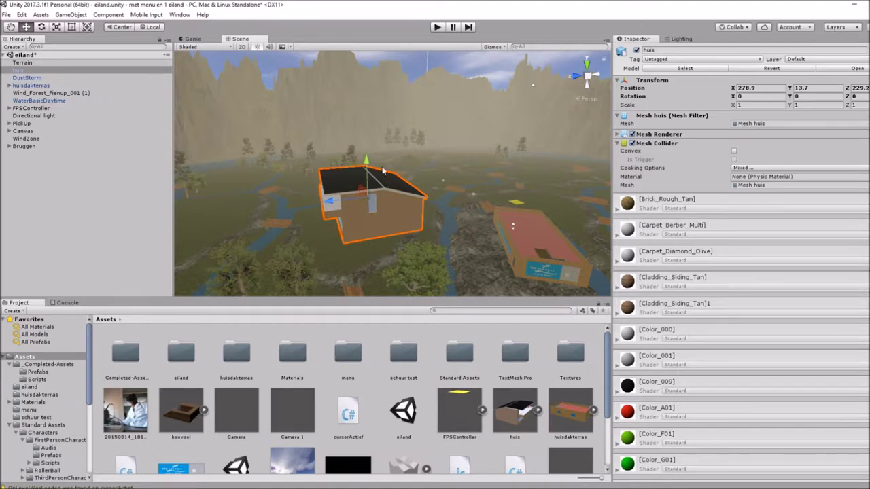
drag(367, 164, 361, 188)
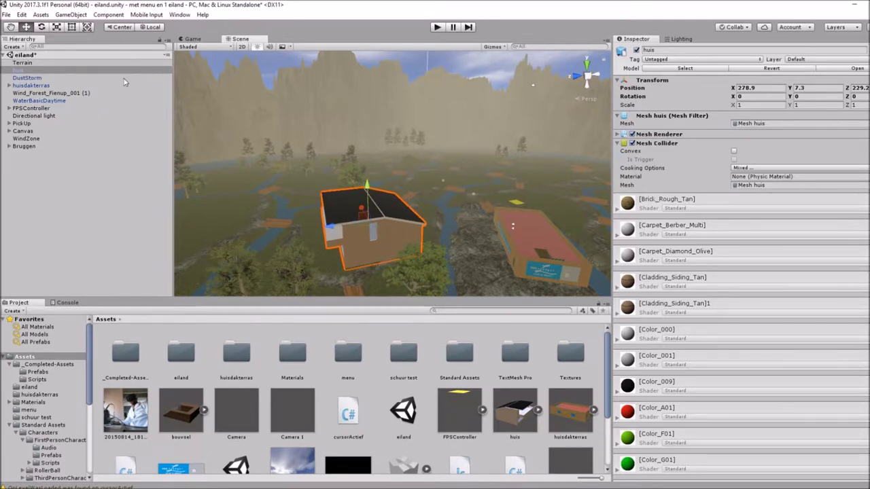
Step: Rotate the house to Y -168.8 and scale it down uniformly to about 0.79
click(41, 27)
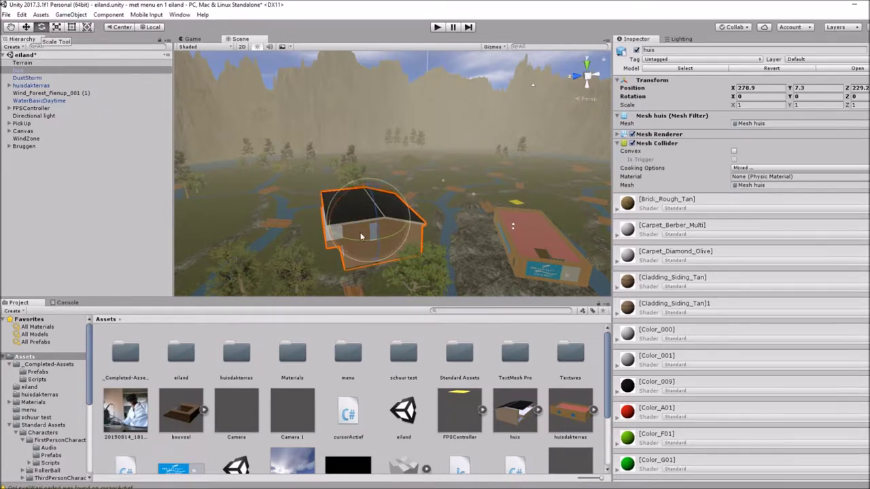
mouse_move(339, 240)
mouse_down()
mouse_move(465, 191)
mouse_move(371, 243)
mouse_move(434, 238)
mouse_up()
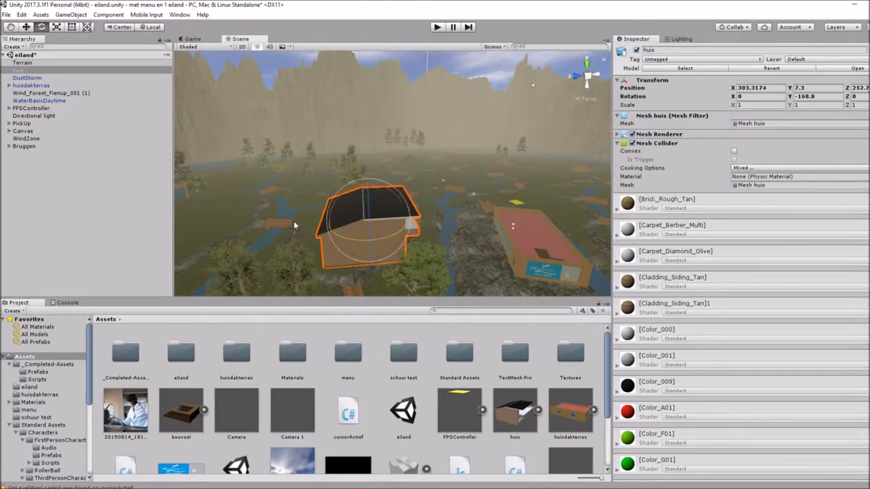
click(57, 27)
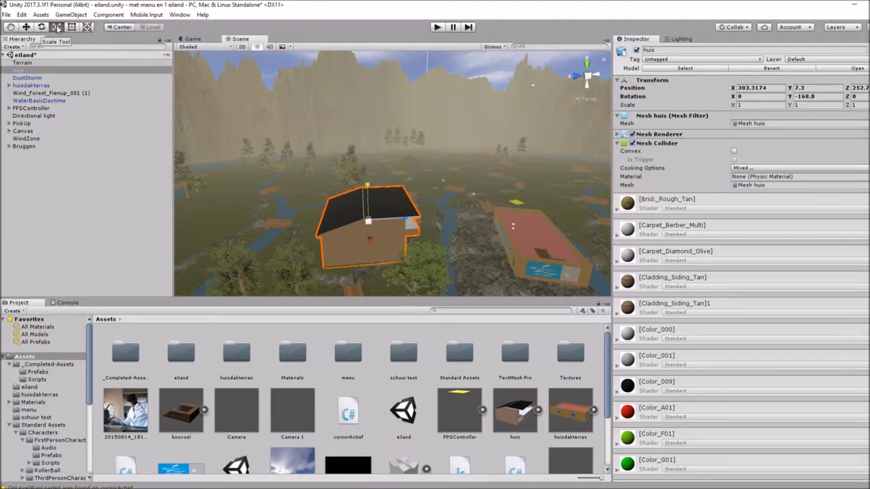
mouse_move(368, 223)
mouse_down()
mouse_move(360, 244)
mouse_move(368, 242)
mouse_up()
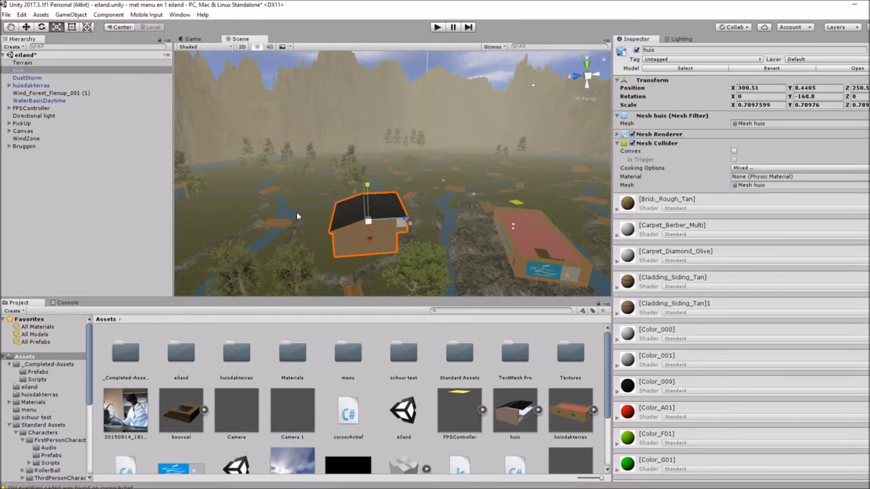
mouse_move(296, 216)
middle_down()
mouse_move(221, 159)
mouse_move(264, 149)
middle_up()
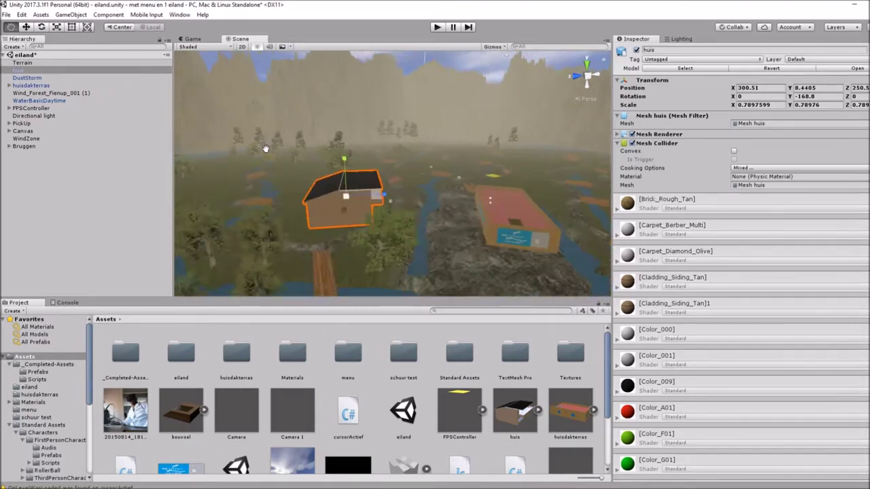
Step: Zoom in on the house from a level Back view and select the collect (3) pickup cube
middle_drag(264, 149, 293, 174)
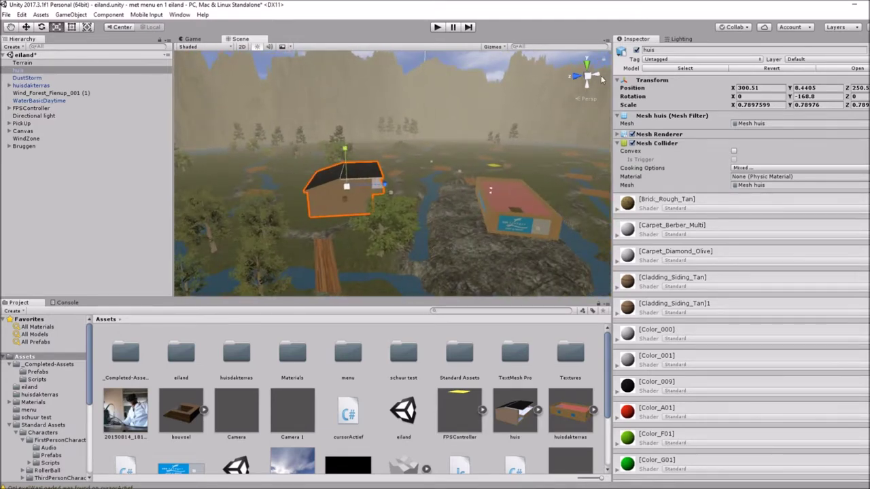
click(598, 77)
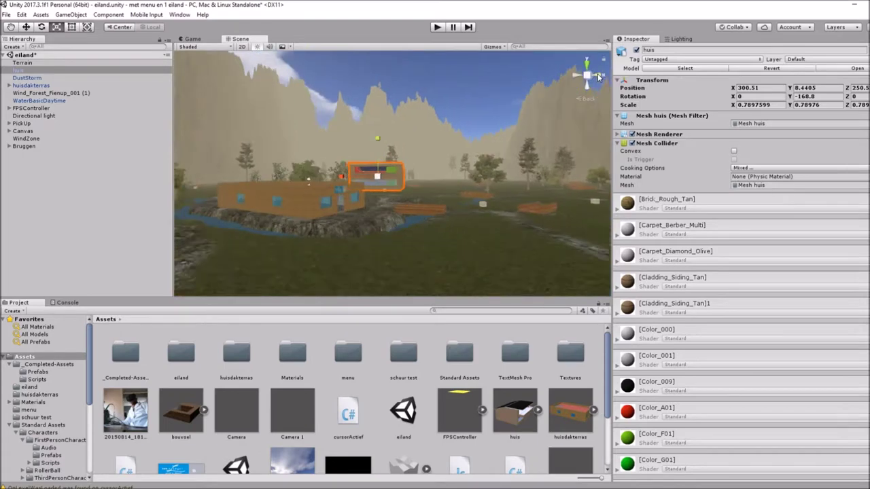
scroll(435, 175, up, 5)
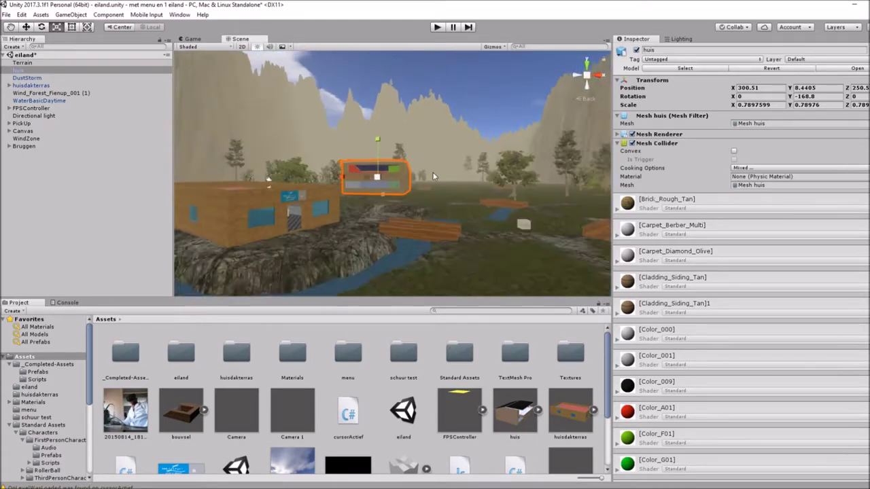
scroll(433, 167, up, 2)
scroll(438, 163, up, 2)
scroll(438, 167, up, 2)
scroll(427, 187, up, 1)
scroll(426, 185, up, 1)
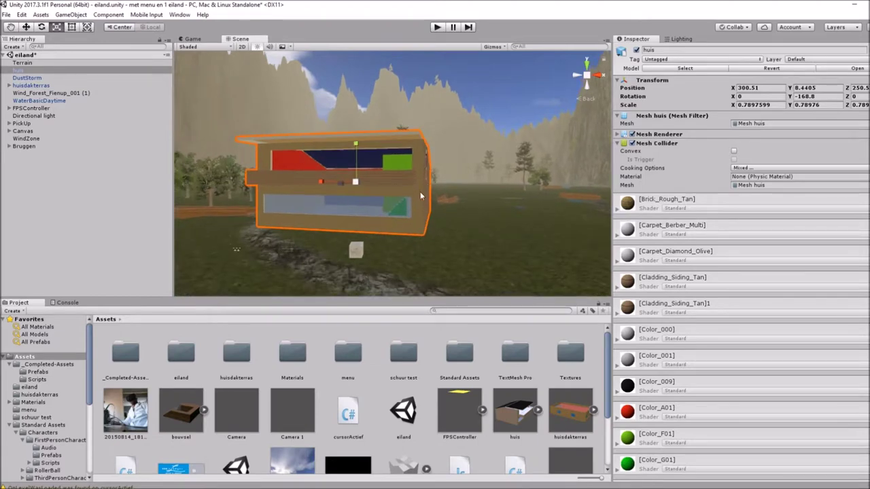
click(357, 252)
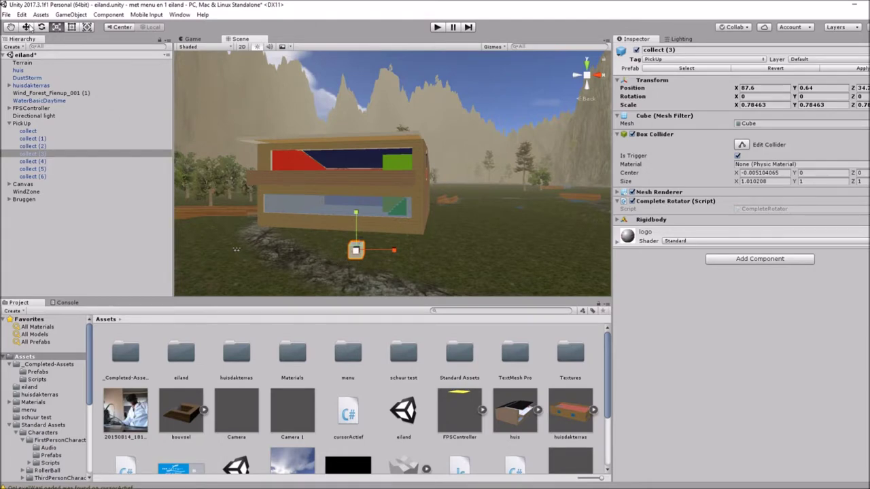
Step: Raise the collect (3) cube to upper-floor height and slide it into the house
click(27, 27)
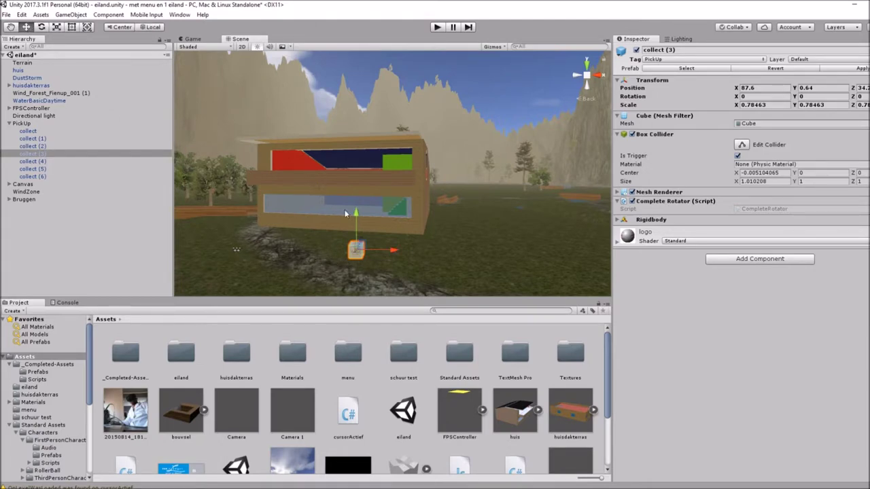
drag(355, 216, 355, 133)
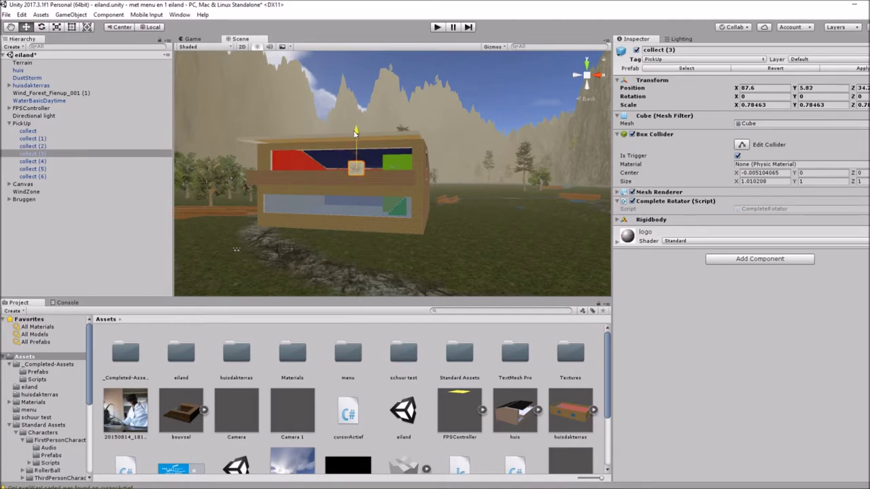
drag(397, 168, 313, 169)
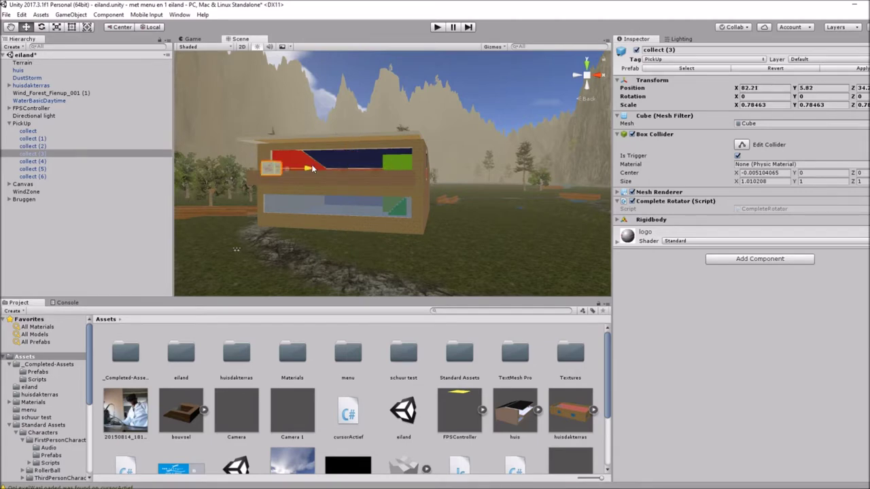
click(599, 78)
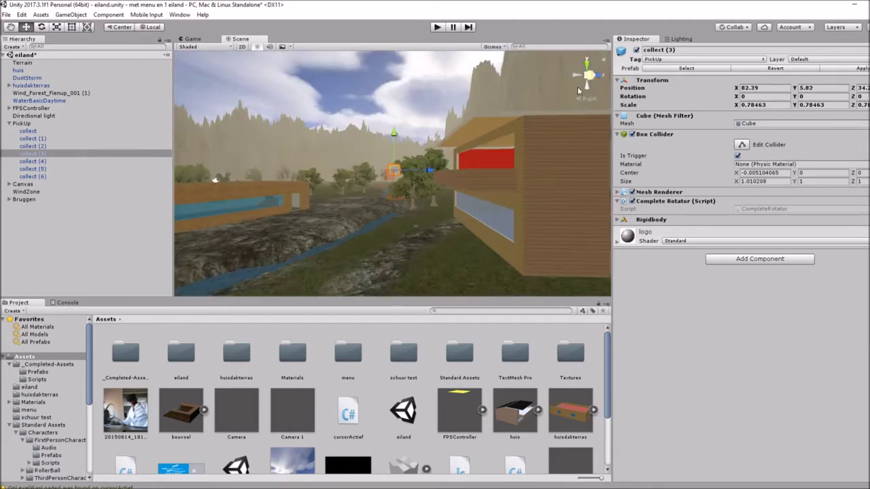
drag(442, 171, 475, 170)
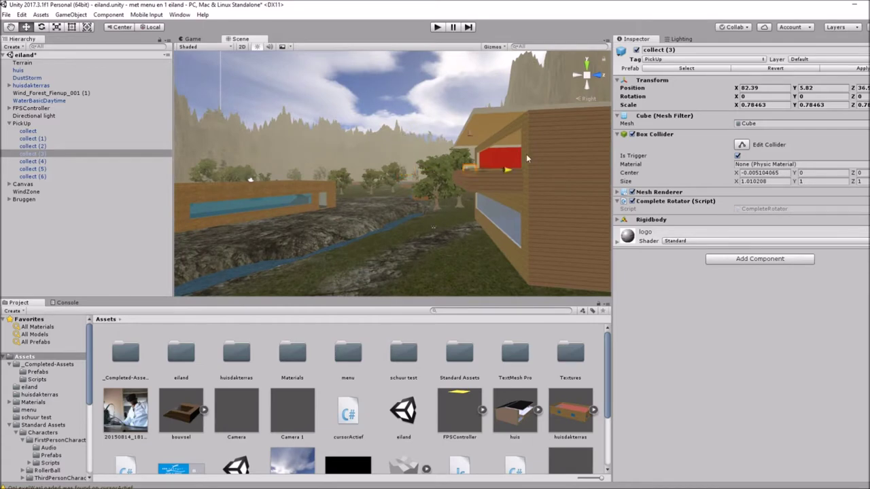
Step: Fine-tune the cube's position inside the house from the back and side views
click(578, 73)
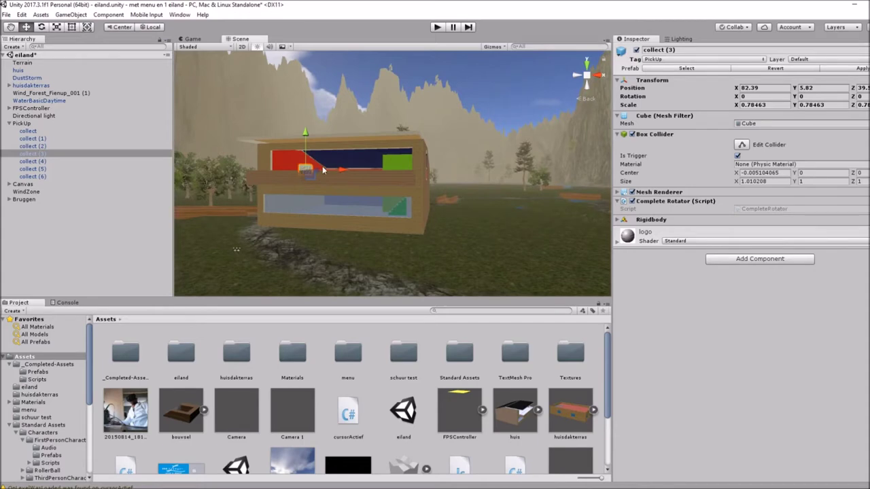
mouse_move(338, 170)
mouse_down()
mouse_move(304, 170)
mouse_move(317, 166)
mouse_up()
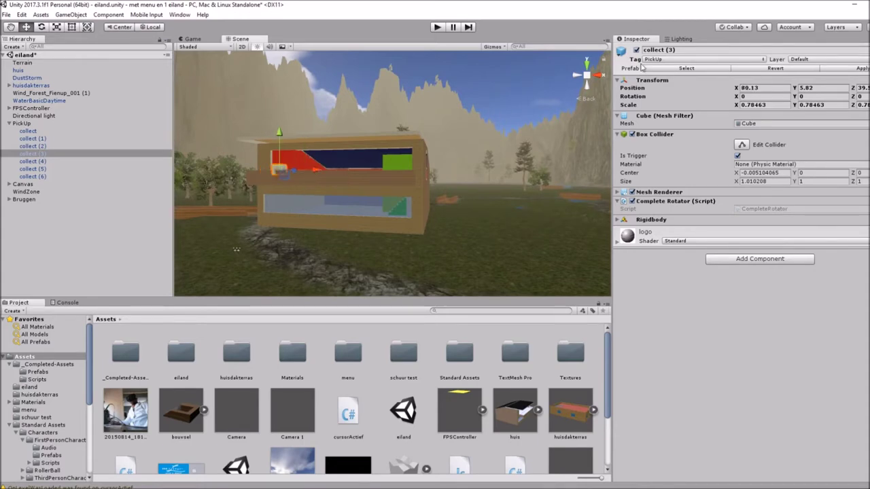
click(598, 76)
drag(494, 171, 510, 169)
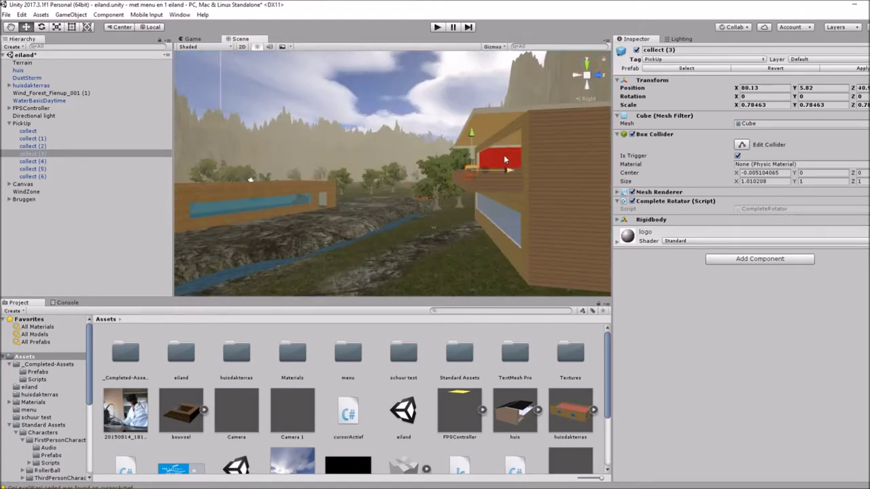
drag(472, 135, 472, 123)
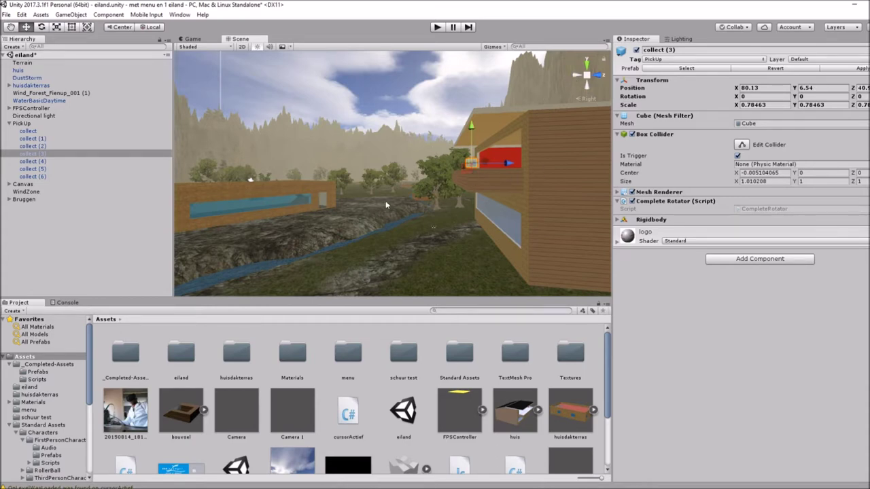
click(578, 83)
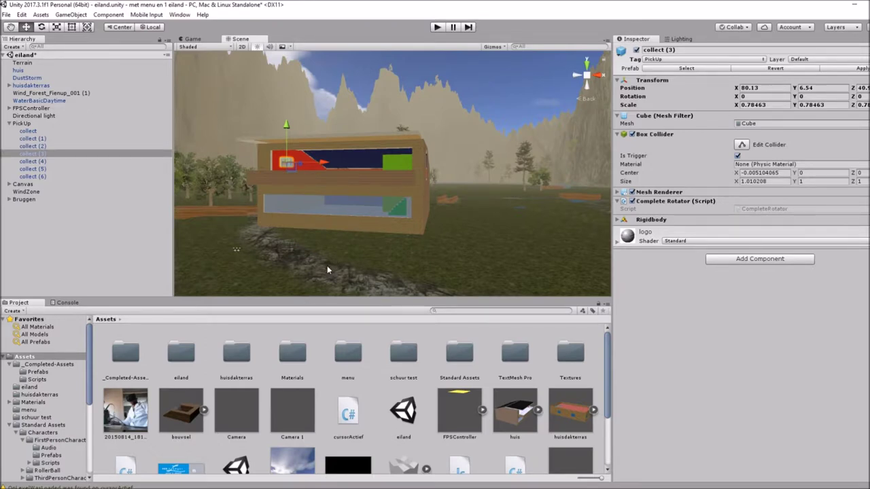
click(437, 28)
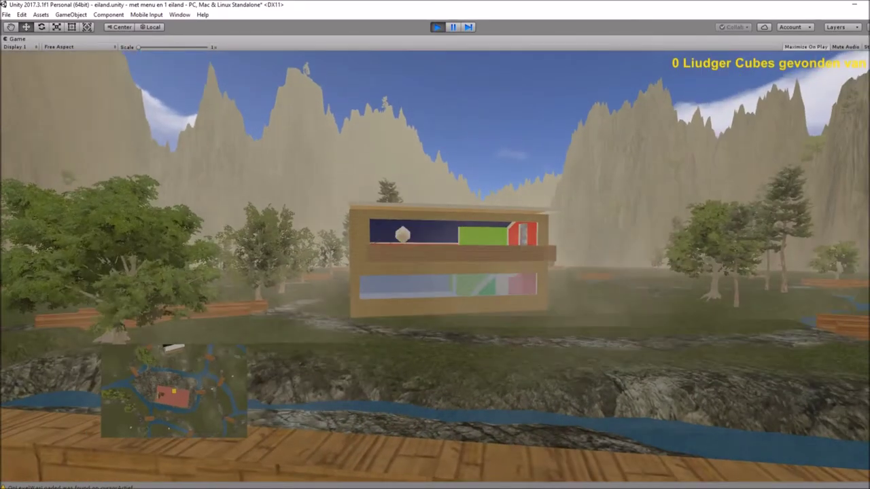
Step: Walk the player across the river and around the brick house in Play mode
key(w)
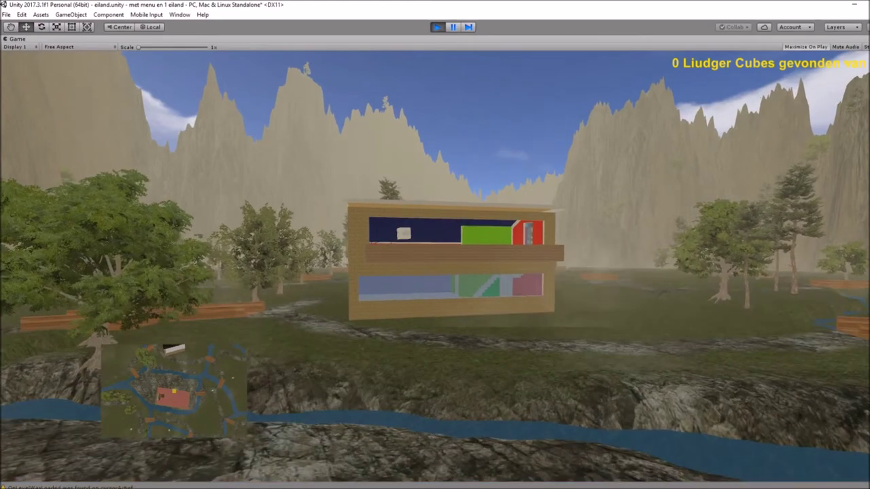
key(w)
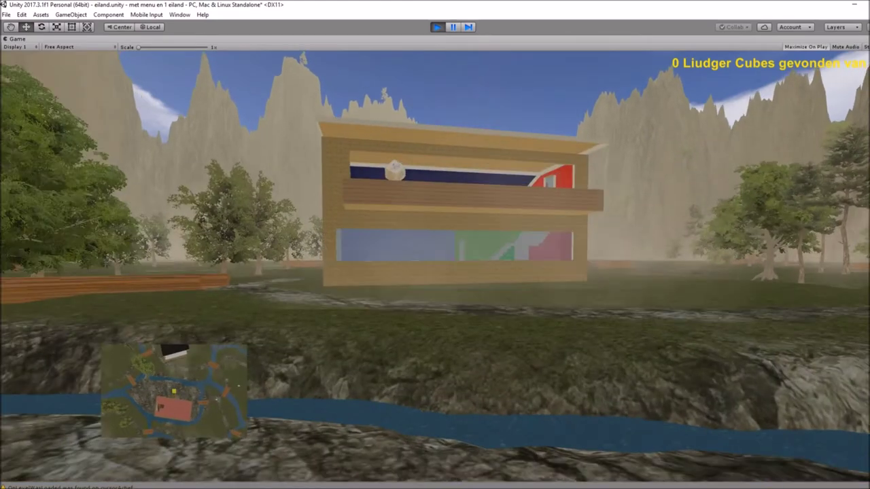
key(w)
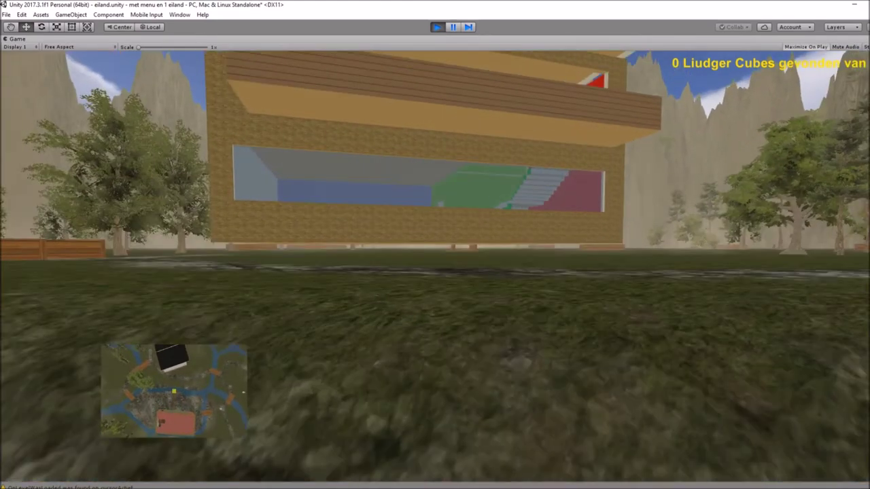
key(w)
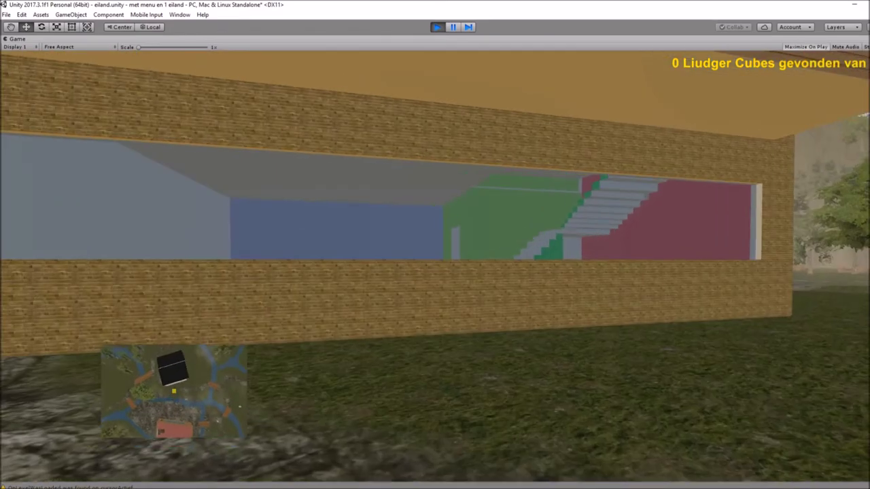
key(w)
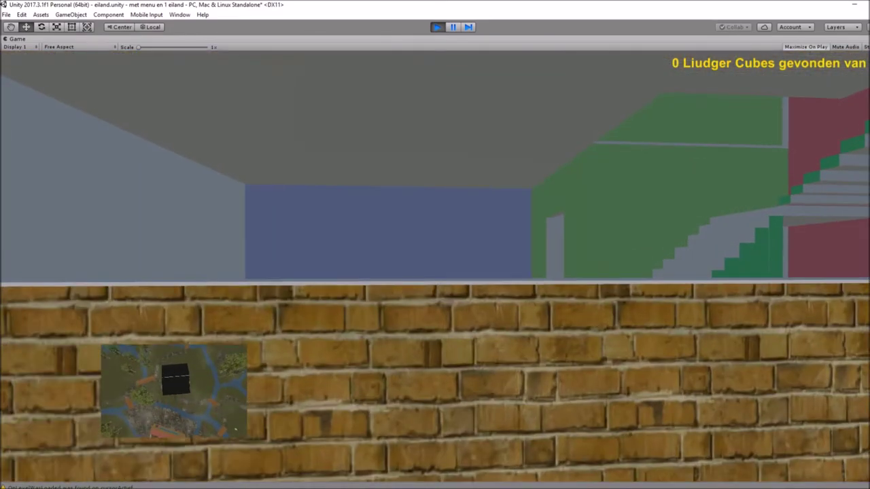
mouse_move(435, 245)
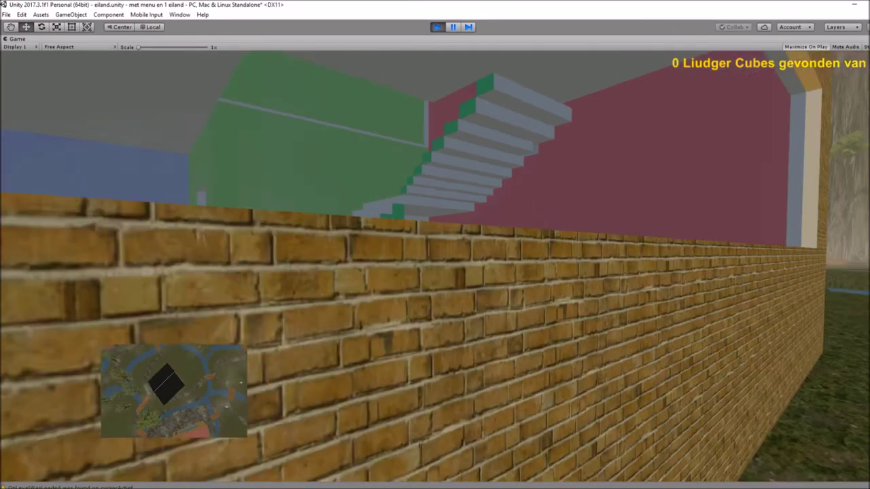
key(w)
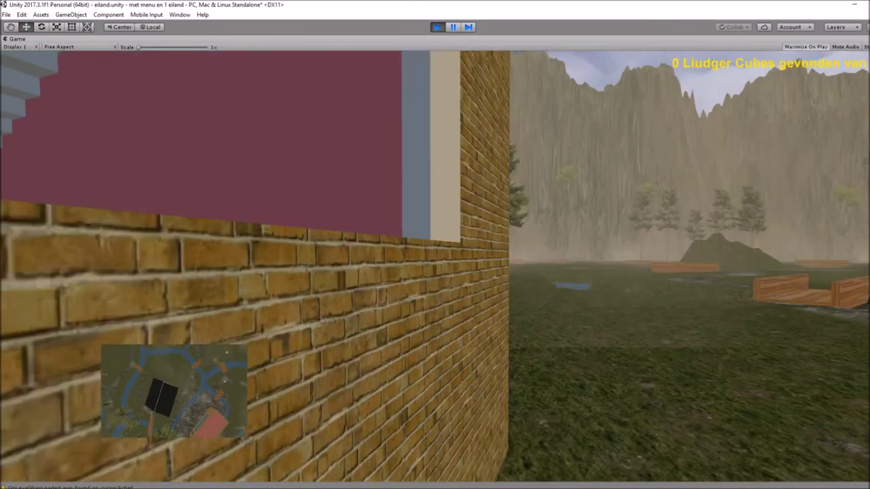
key(w)
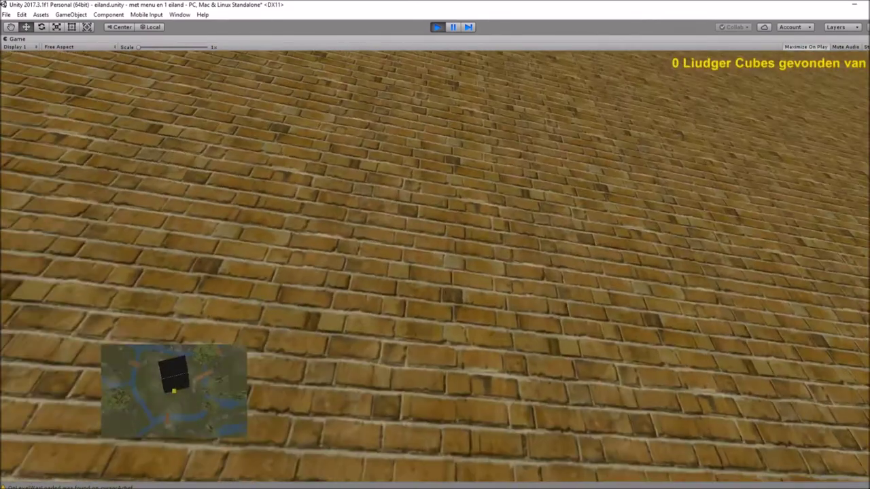
key(w)
key(w)
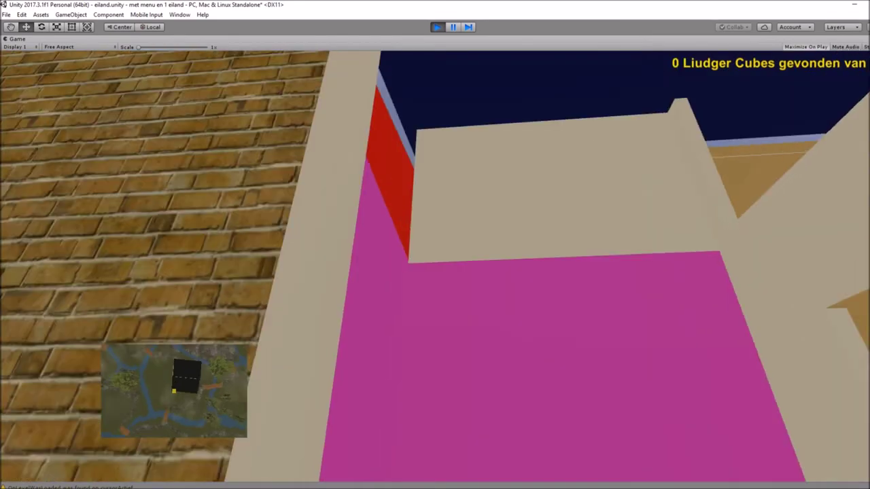
key(w)
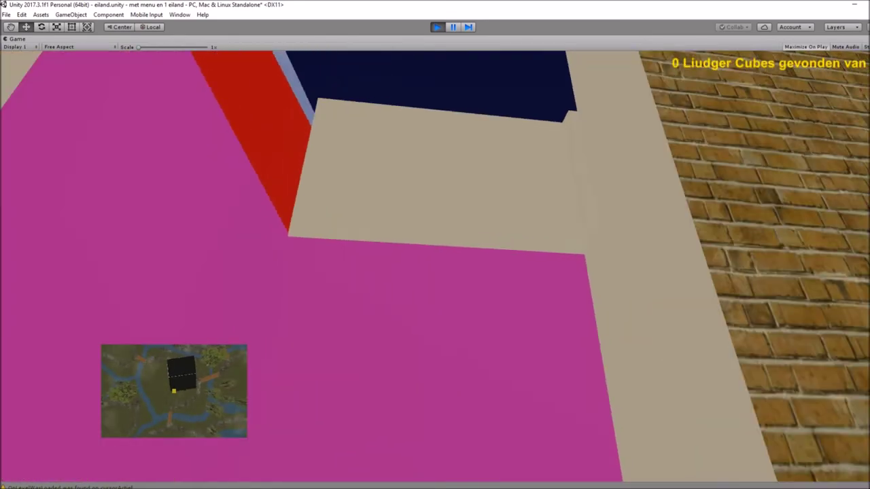
key(w)
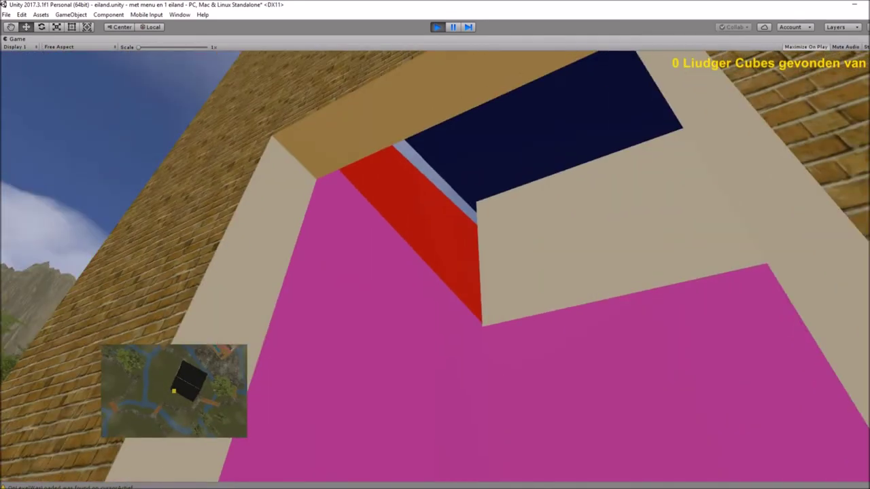
key(w)
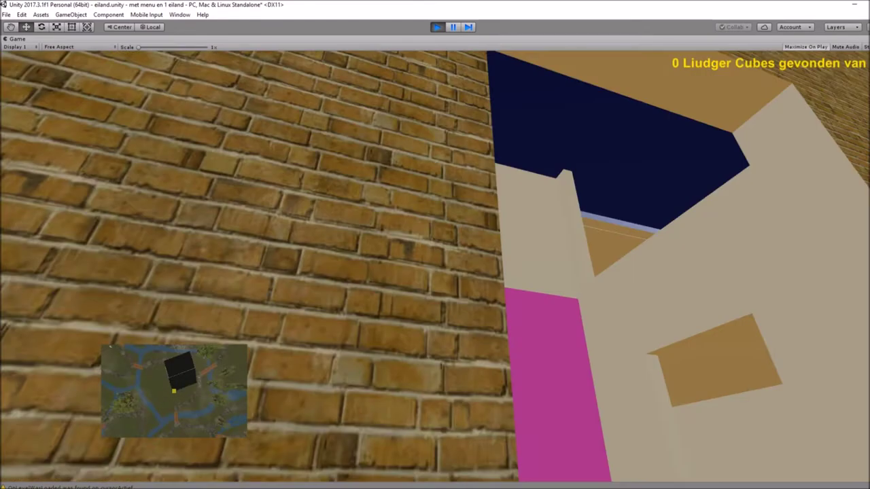
key(w)
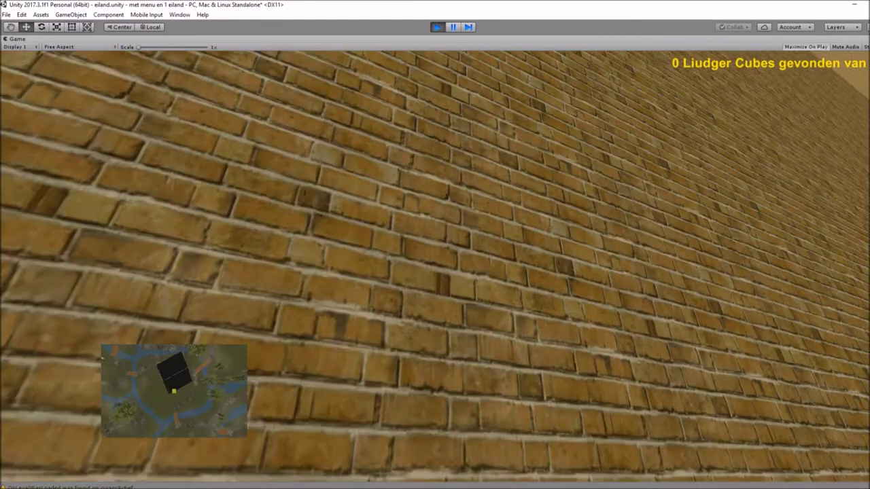
key(w)
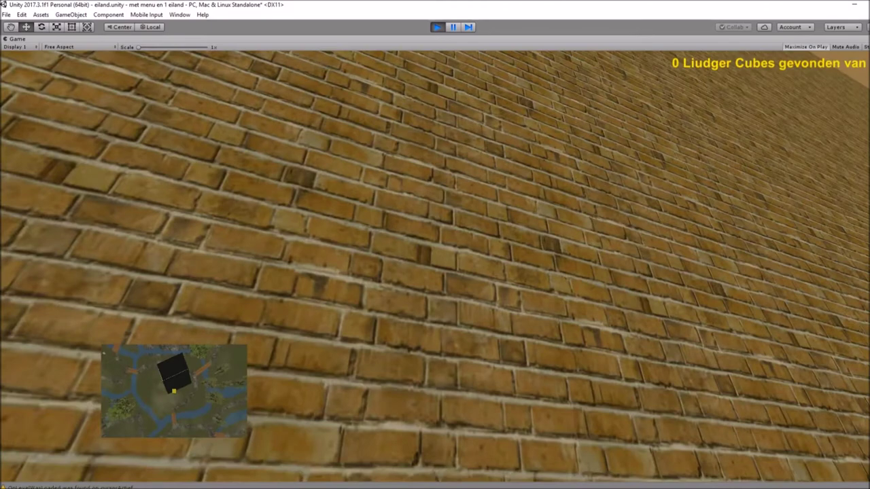
Step: Exit to the menu scene and stop Play mode to resume editing
key(Escape)
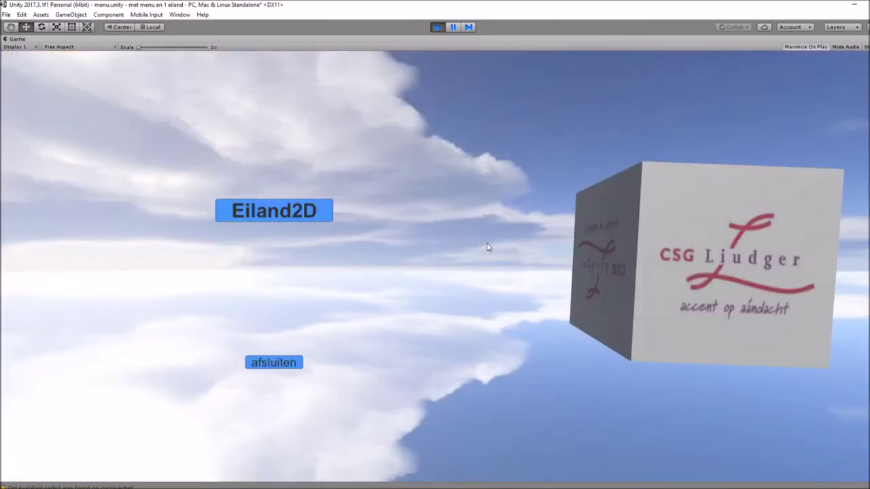
click(438, 28)
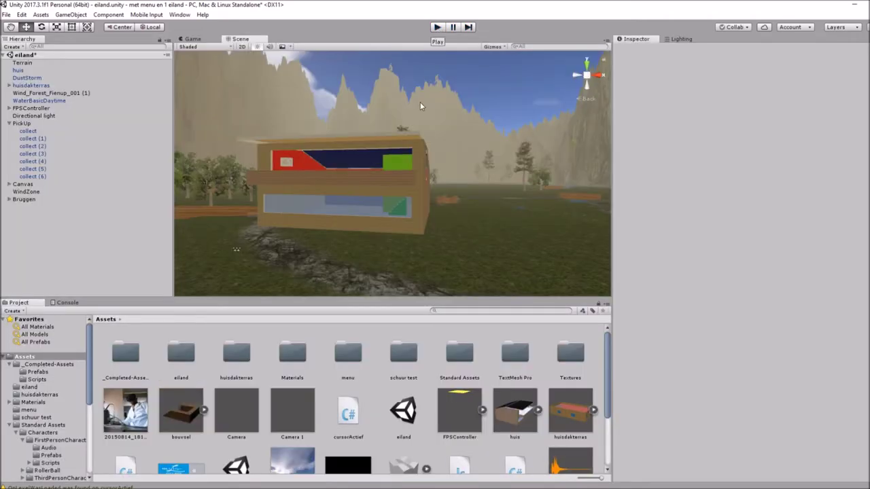
click(333, 185)
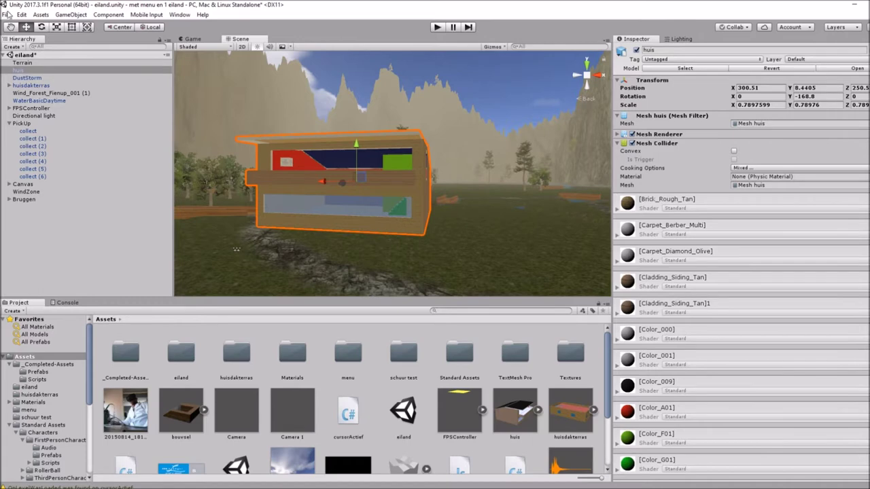
Step: Shrink the huis house uniformly to about 0.67 scale
click(57, 27)
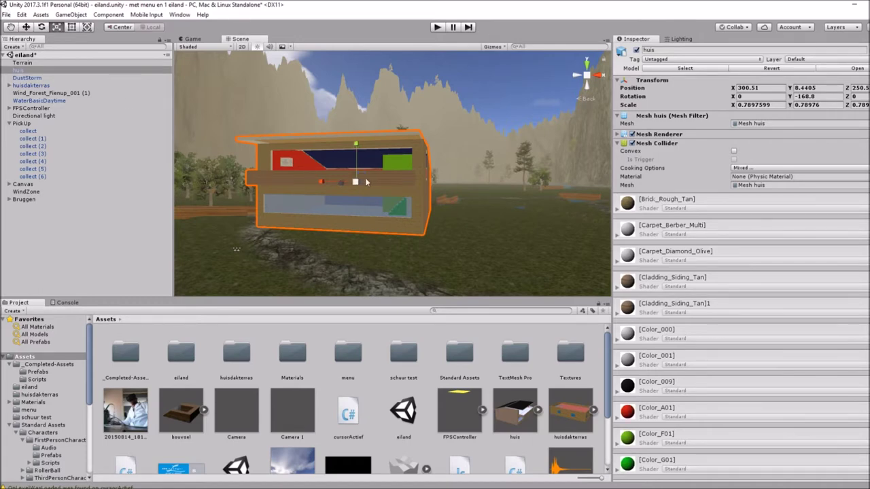
drag(355, 182, 354, 199)
click(603, 77)
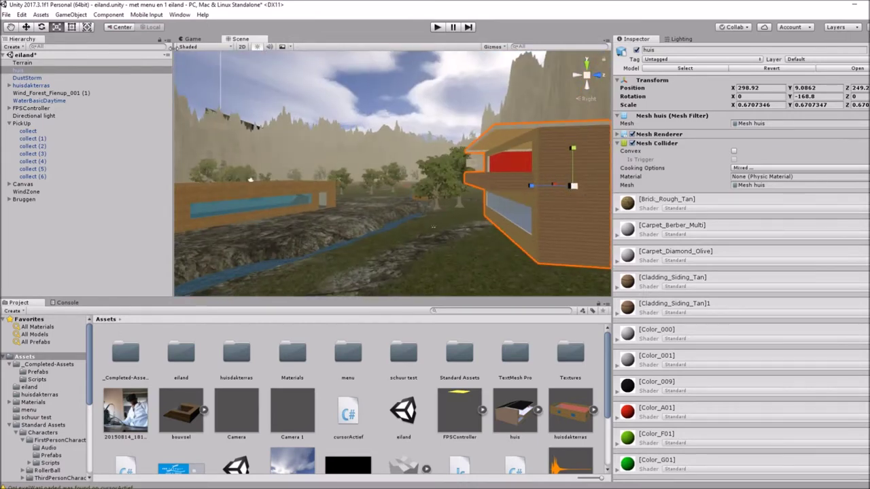
Step: Lower the house onto the terrain and drop the collect (3) cube to Y 4.01 inside
key(w)
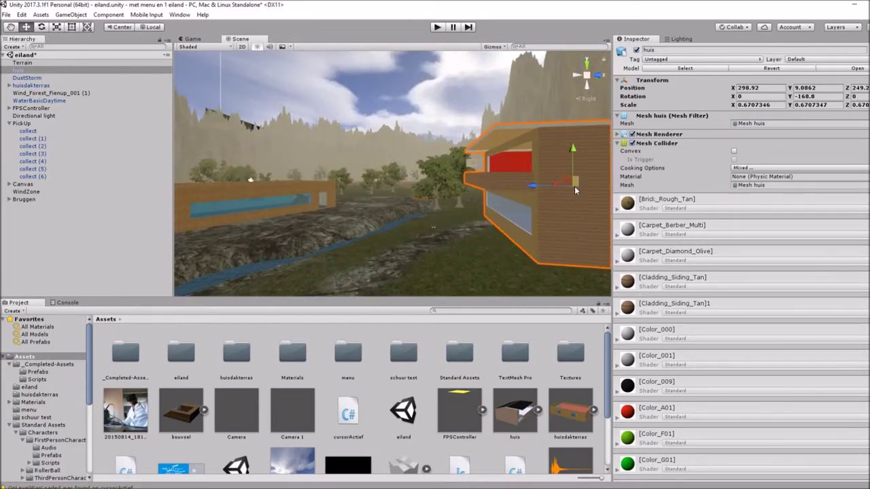
drag(536, 188, 511, 189)
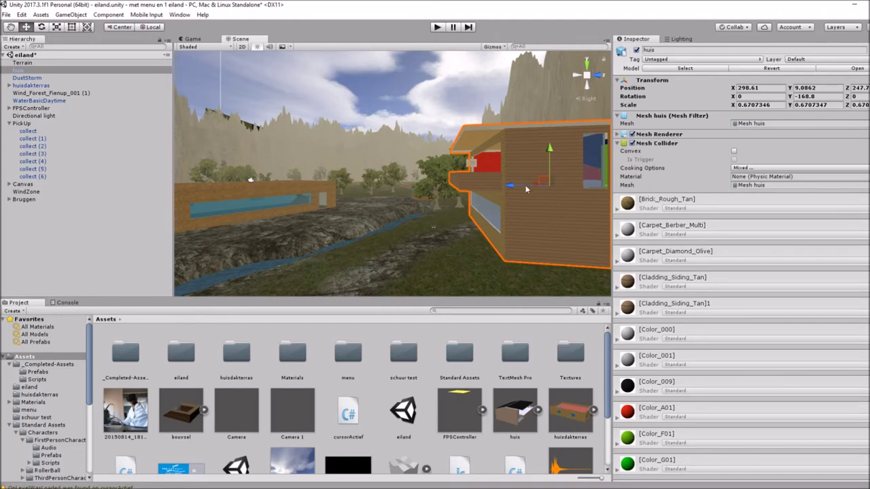
drag(550, 150, 550, 167)
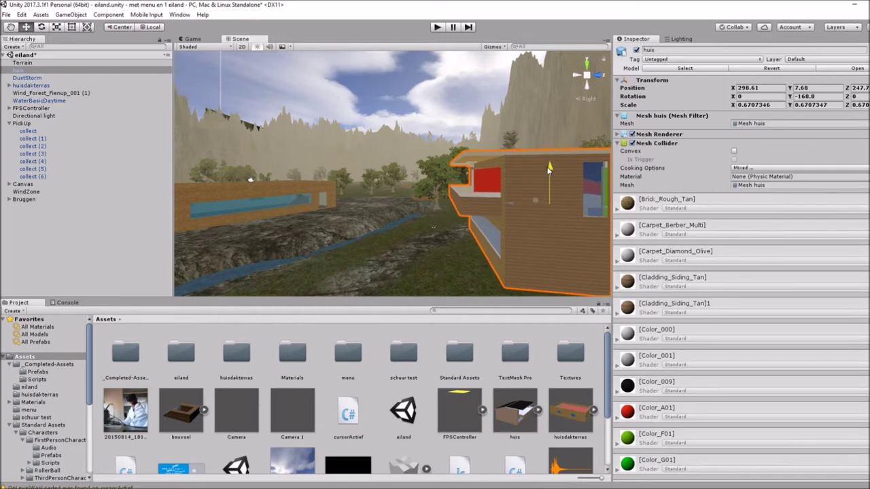
drag(549, 167, 479, 173)
click(474, 169)
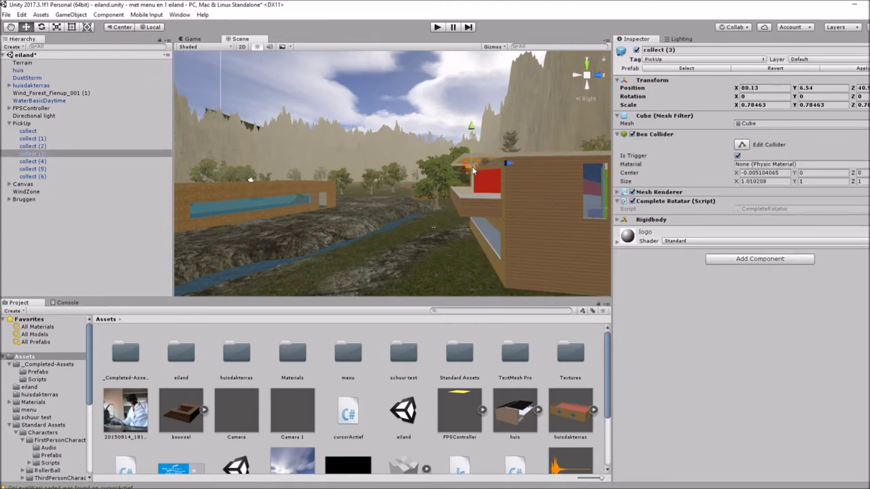
drag(472, 129, 470, 174)
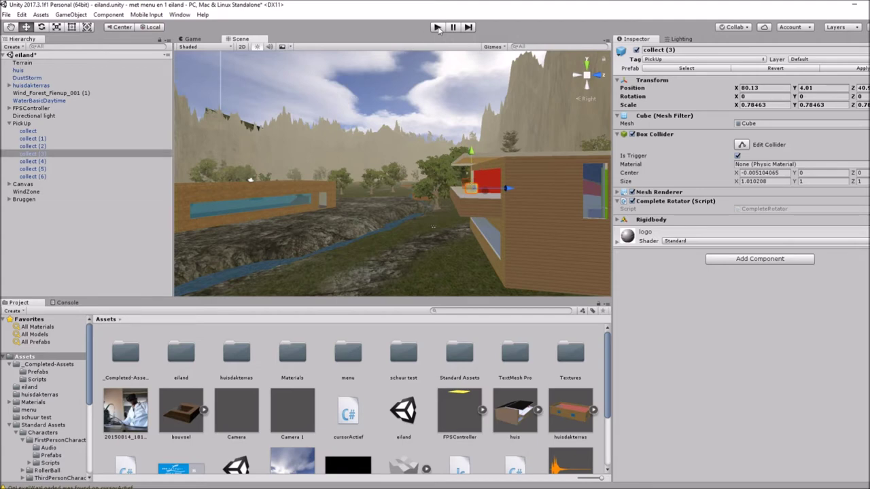
Step: Play-test eiland, collect one Liudger cube in the house, escape to the menu, then stop
click(437, 28)
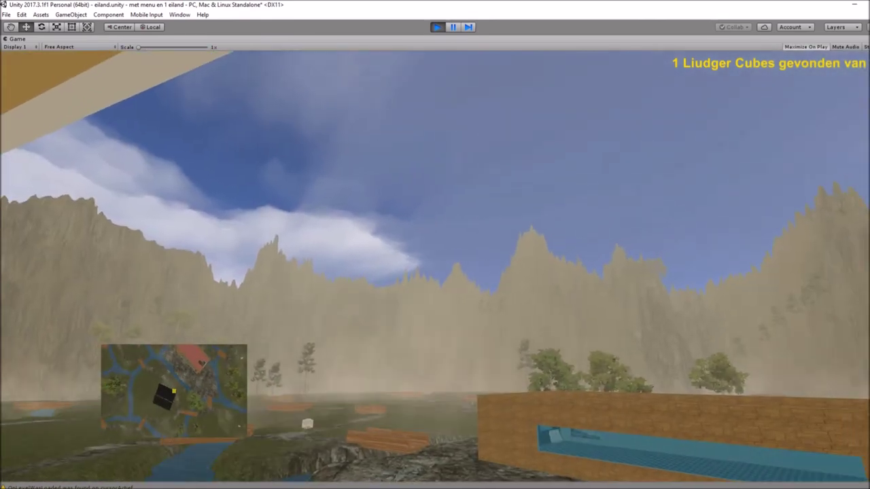
key(Escape)
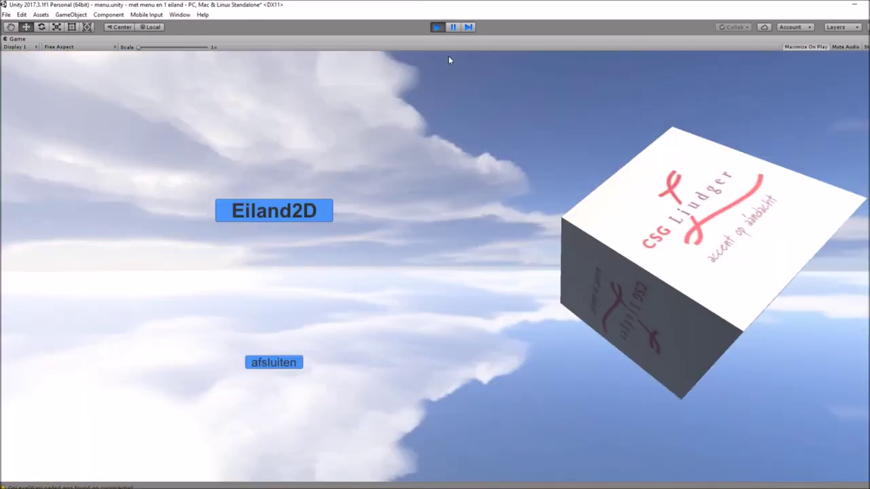
click(437, 27)
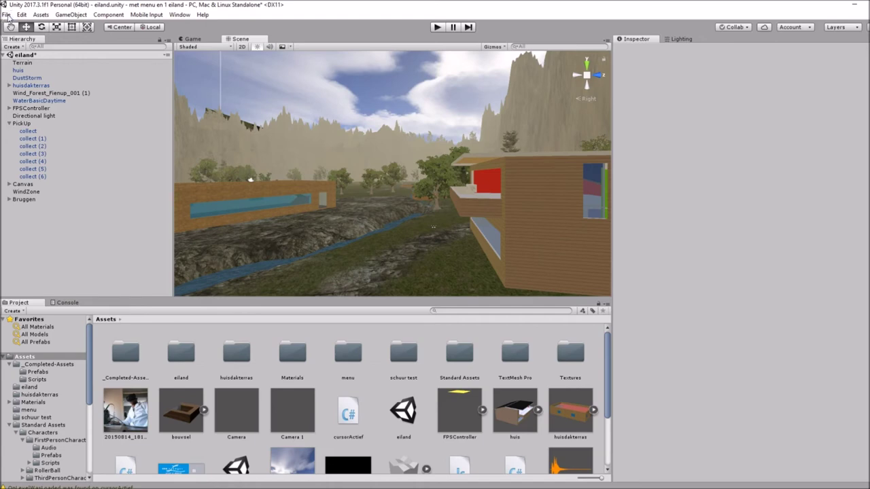
click(7, 16)
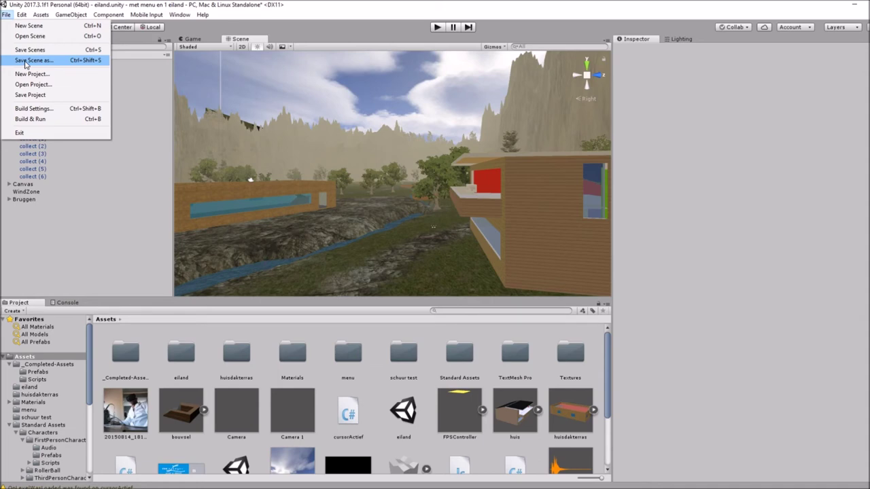
click(439, 384)
scroll(438, 384, down, 2)
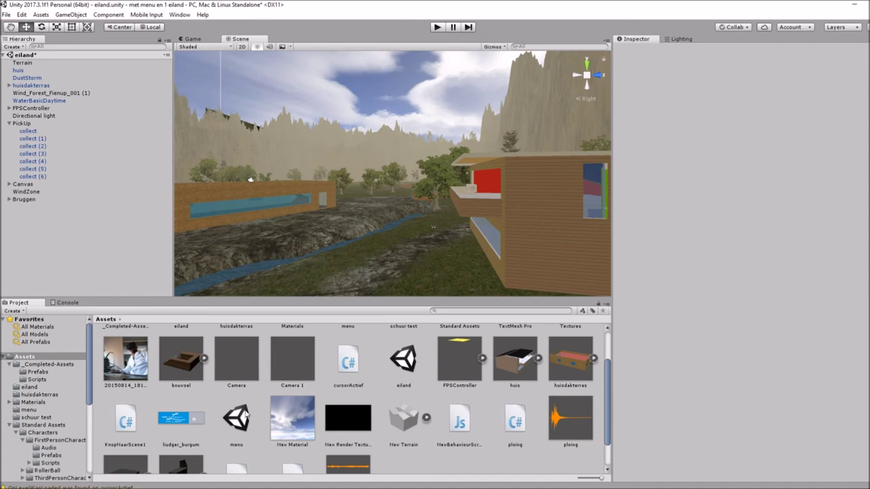
click(6, 15)
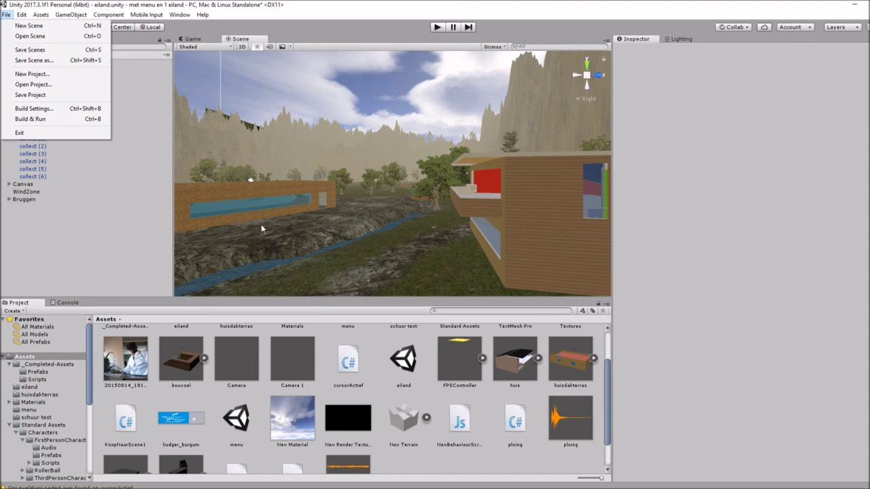
click(51, 185)
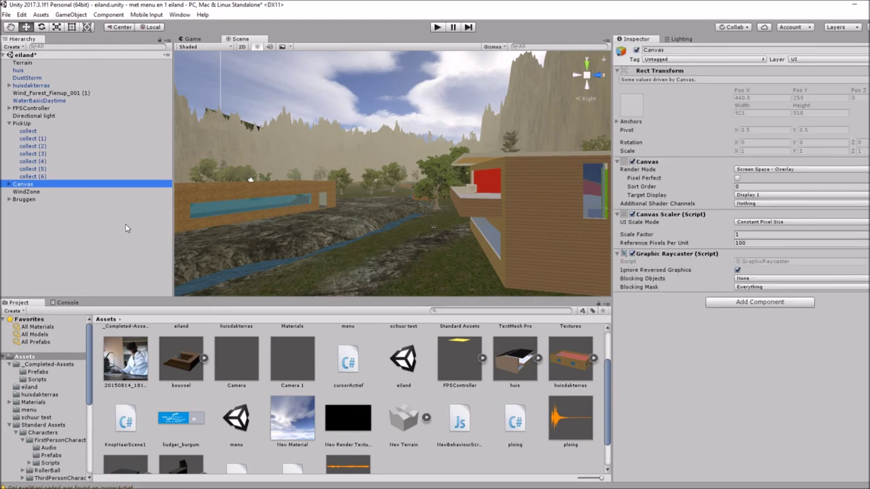